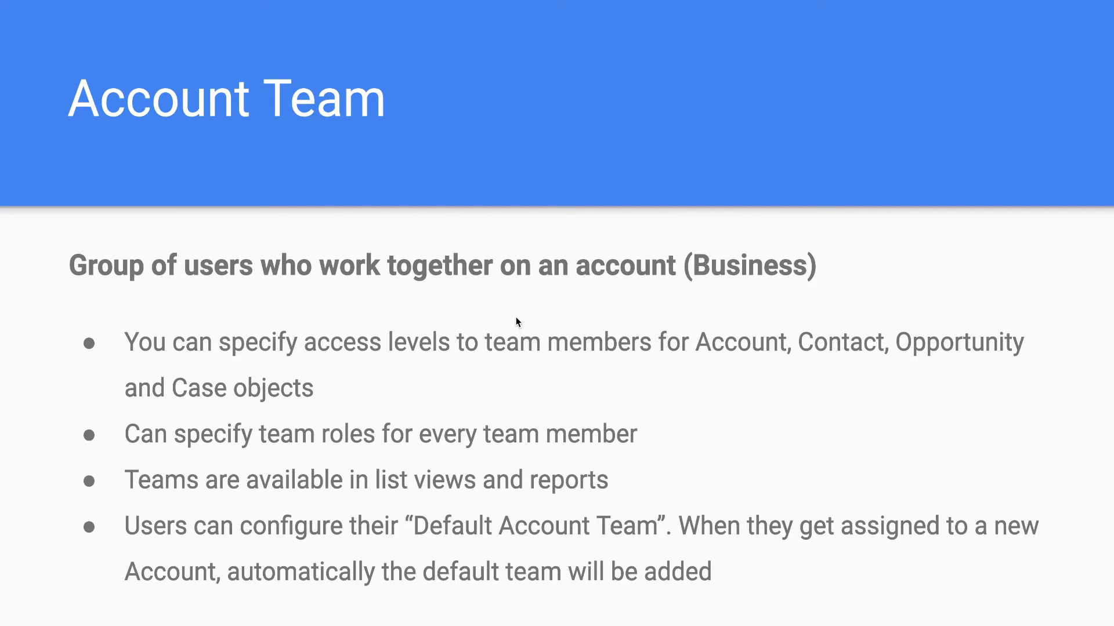
# - Search Setup Quick Find for 'team' and open the Enable Account Teams setting
pyautogui.click(517, 322)
pyautogui.hotkey('ctrl', 'Left')
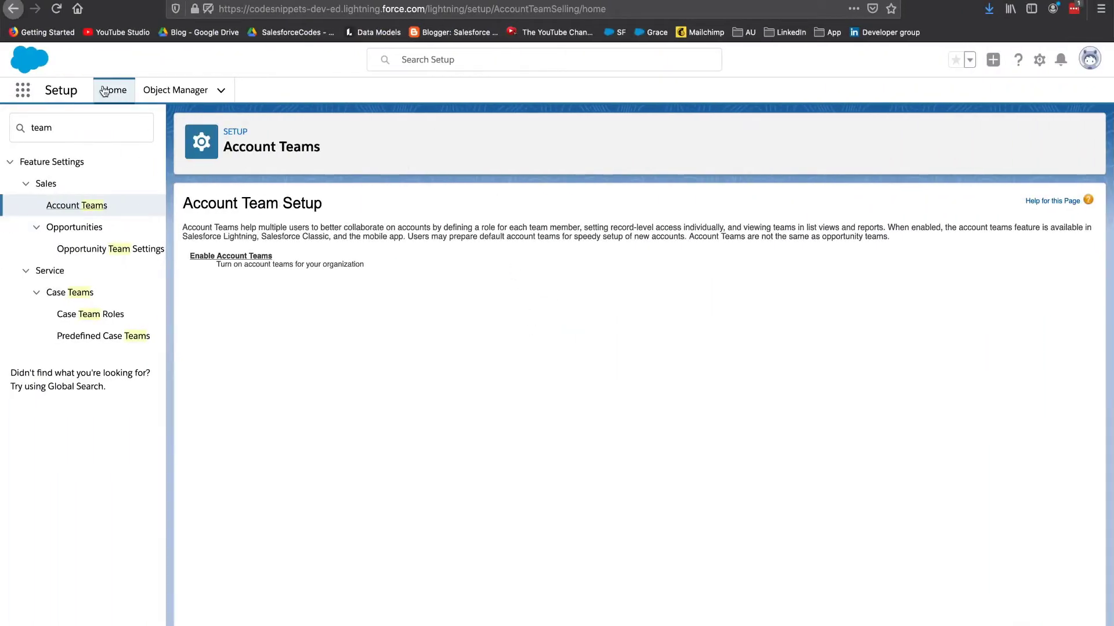
pyautogui.click(82, 129)
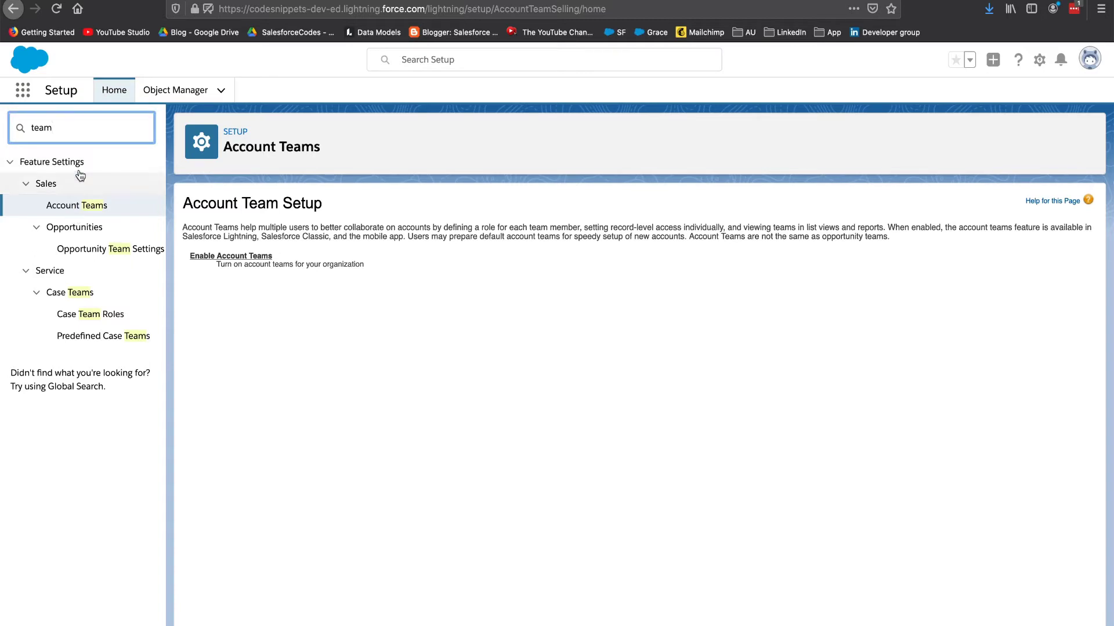
pyautogui.click(201, 256)
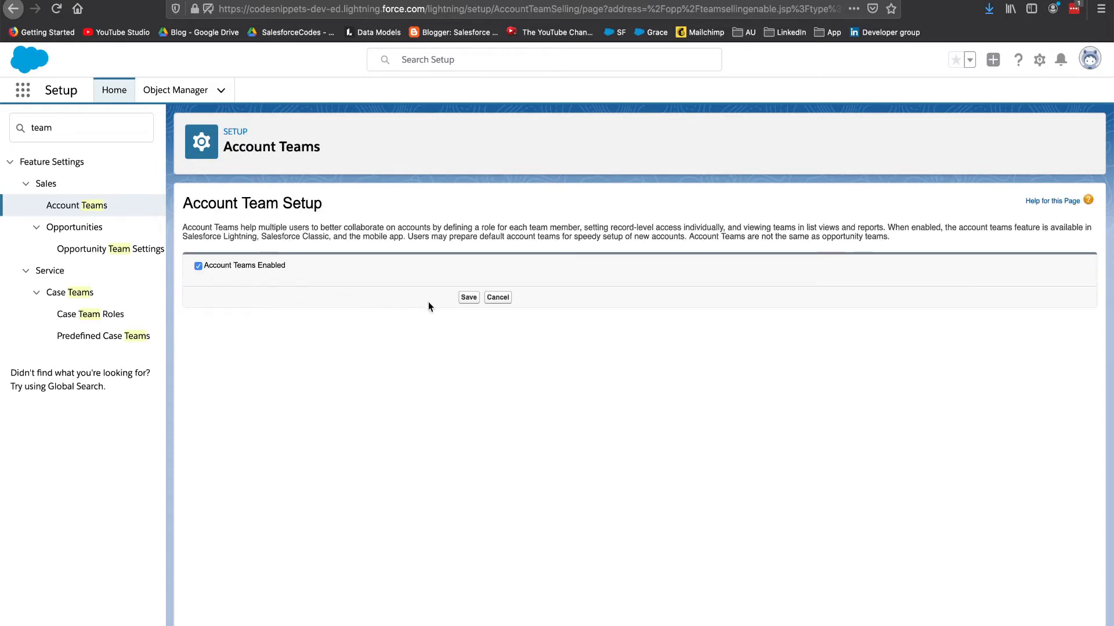
# - Enable Account Teams and add the team list to Marketing, Sales, Support and Account layouts
pyautogui.click(471, 298)
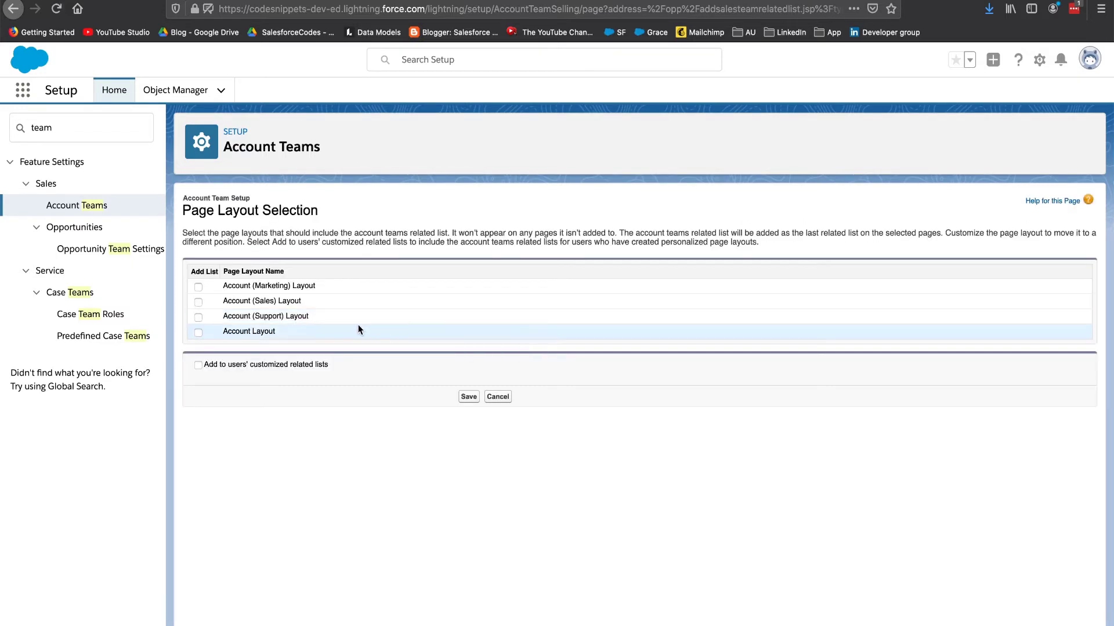
pyautogui.click(199, 287)
pyautogui.click(198, 302)
pyautogui.click(199, 318)
pyautogui.click(198, 332)
pyautogui.click(198, 365)
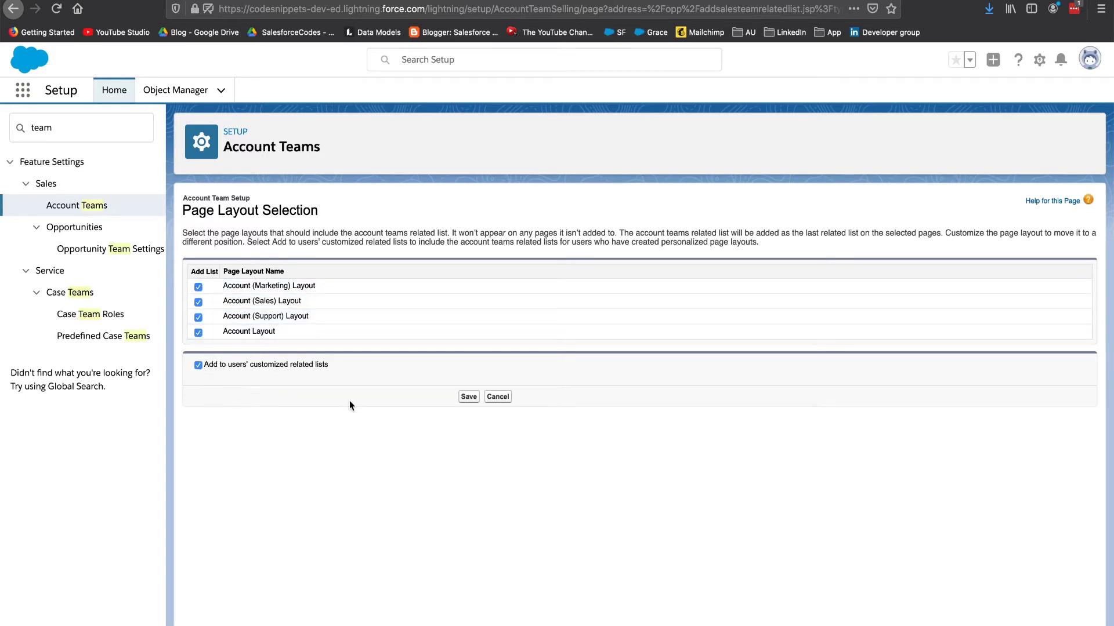
pyautogui.click(469, 398)
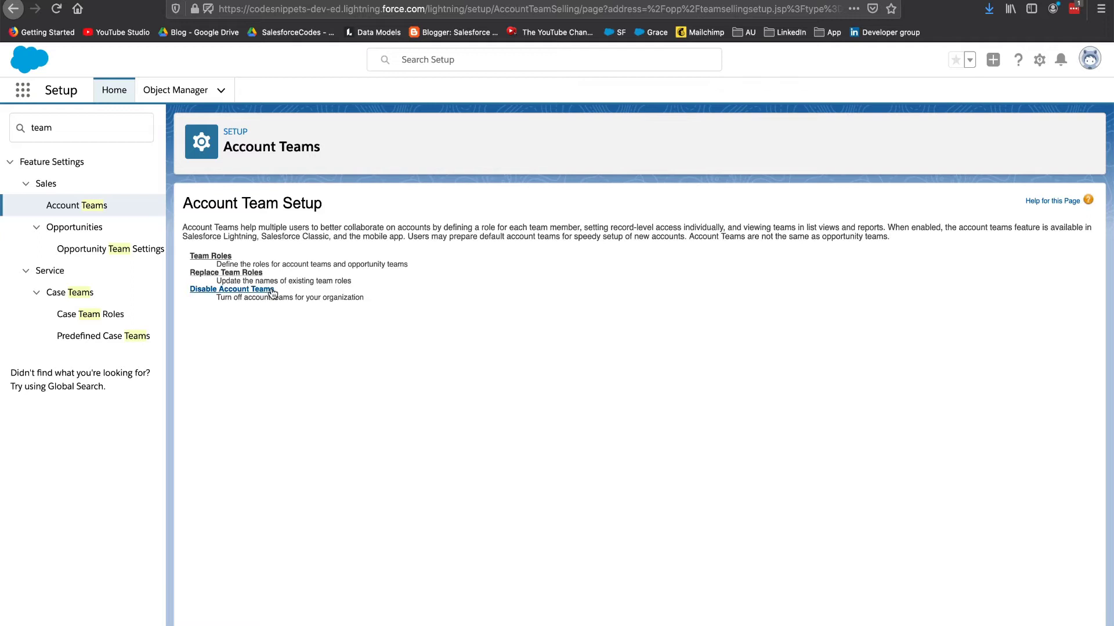
# - Review the seven existing Team Role values, from Account Manager to Sales Rep
pyautogui.click(214, 257)
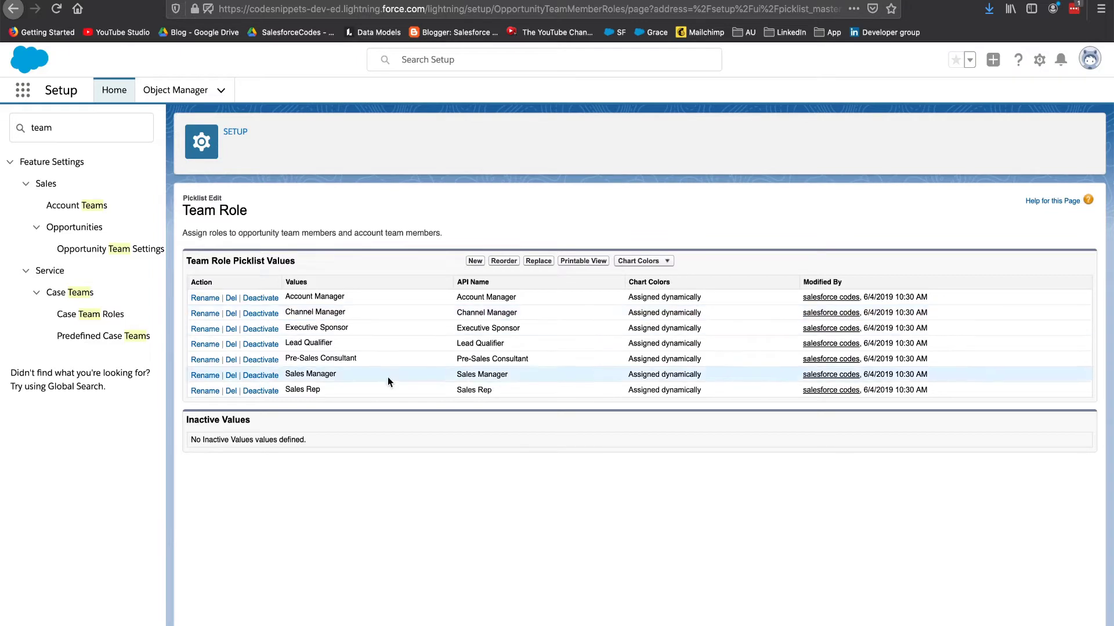
pyautogui.moveTo(470, 297); pyautogui.dragTo(510, 366)
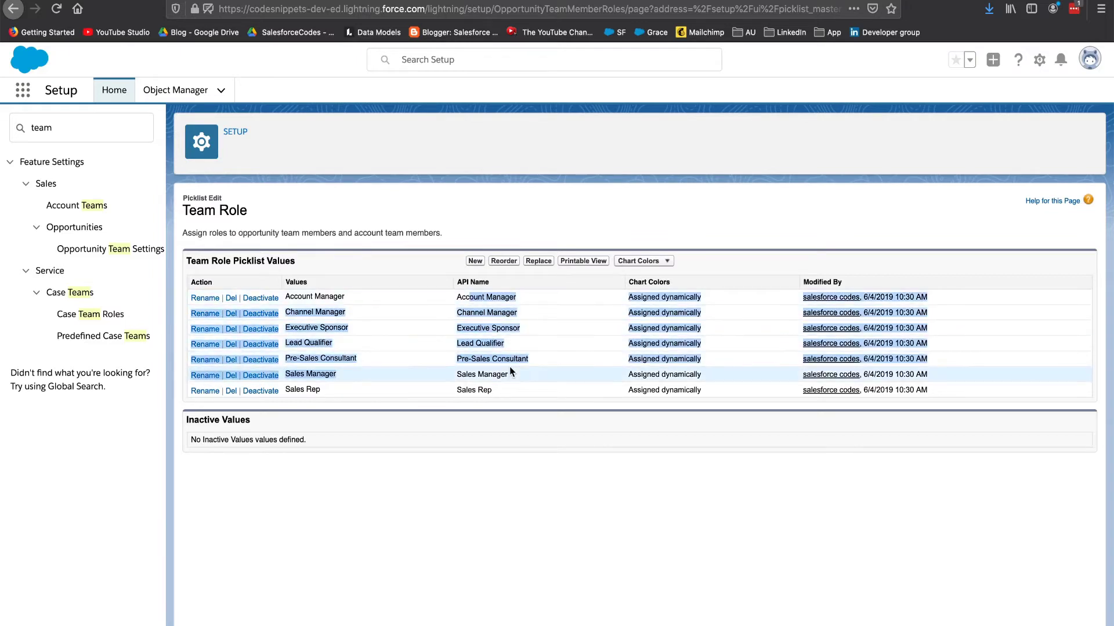
pyautogui.click(512, 398)
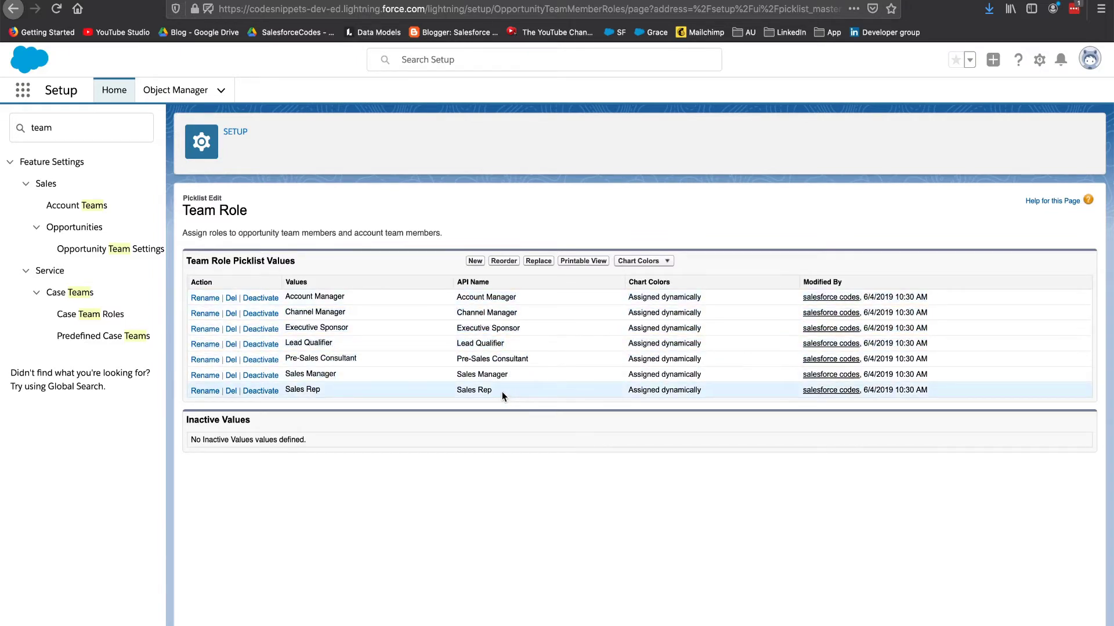
pyautogui.moveTo(493, 390); pyautogui.dragTo(432, 393)
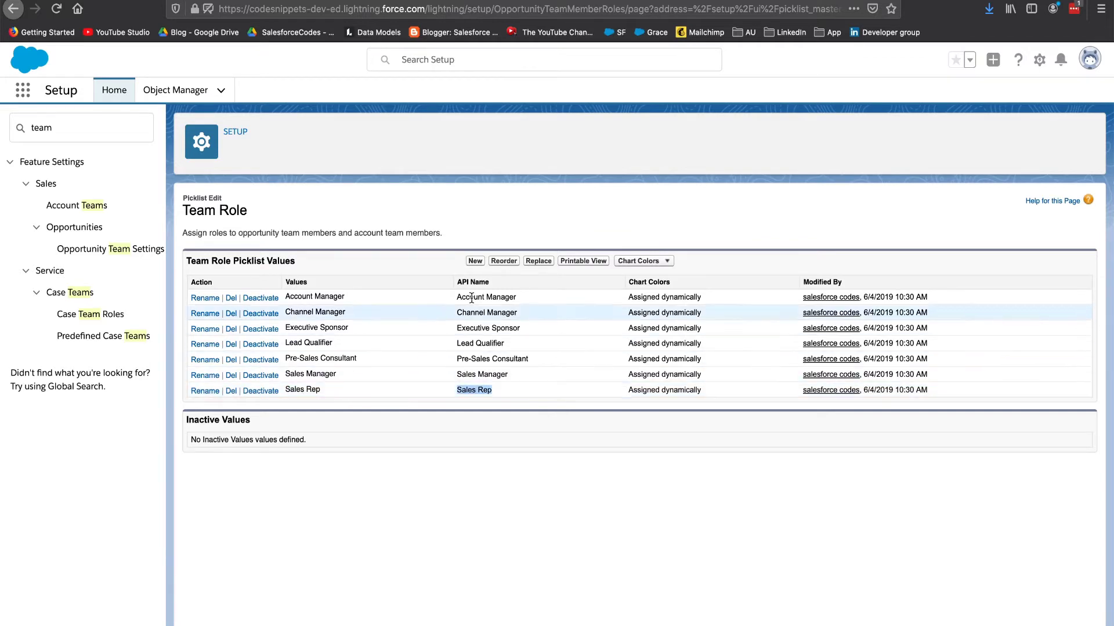
pyautogui.moveTo(518, 298); pyautogui.dragTo(461, 297)
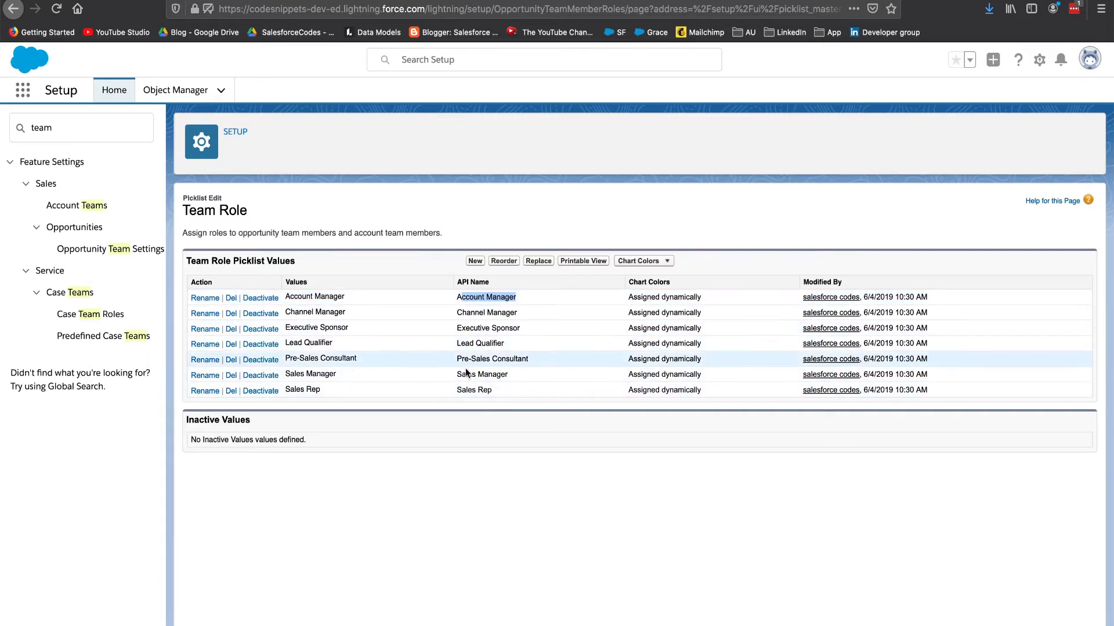
pyautogui.tripleClick(513, 363)
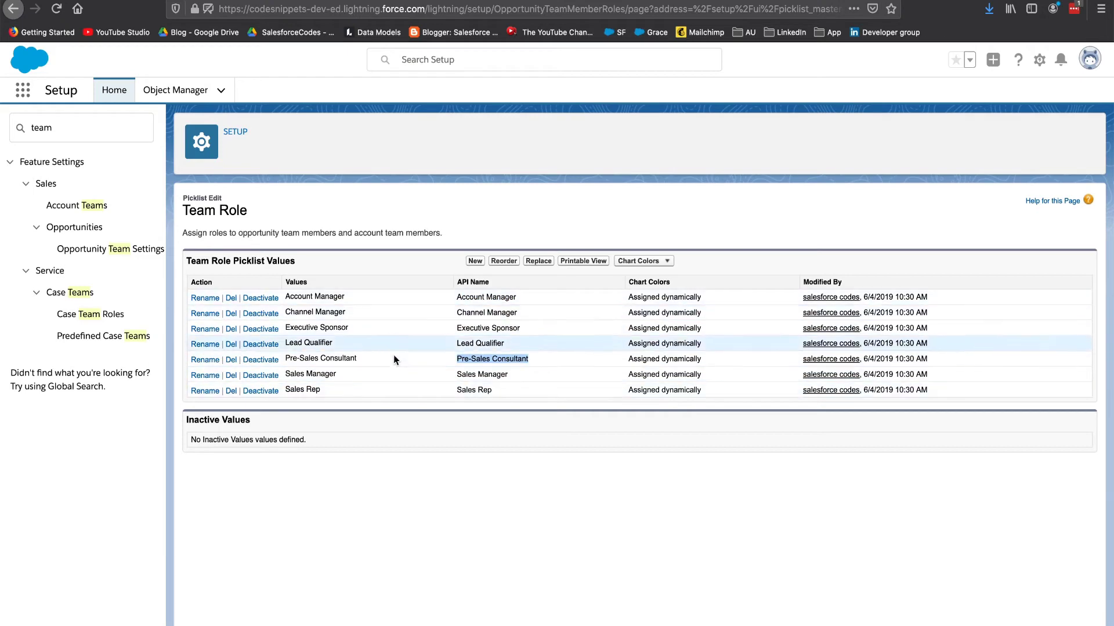
# - Save 'Support Engineer' as a new Team Role value and go back to Setup Home
pyautogui.click(475, 262)
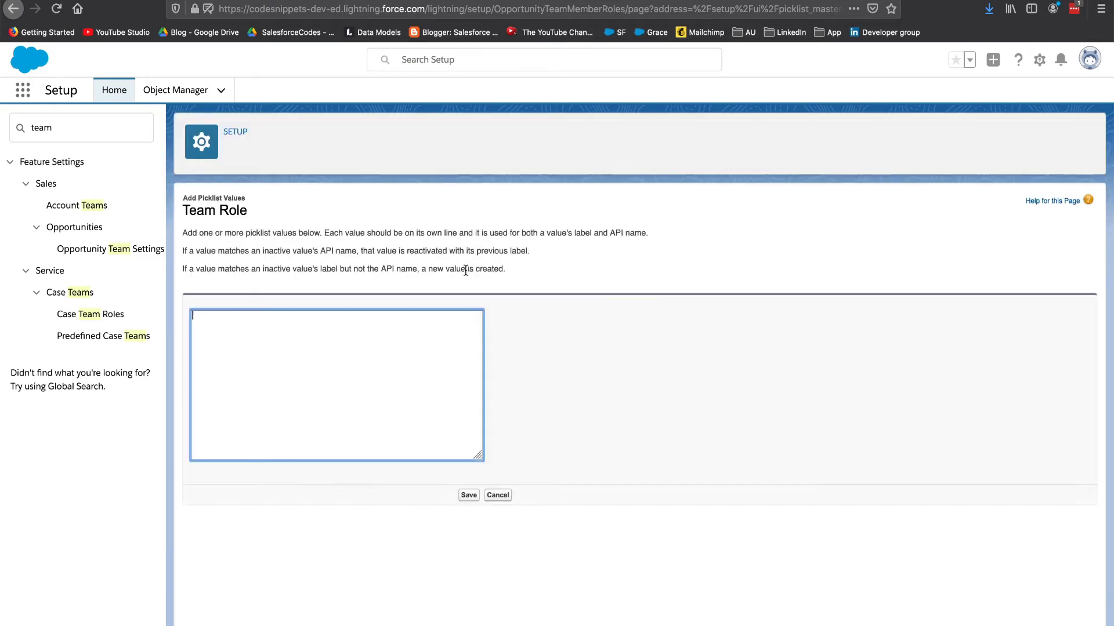
pyautogui.write('Support e')
pyautogui.press('BackSpace')
pyautogui.write('Engineer')
pyautogui.click(469, 495)
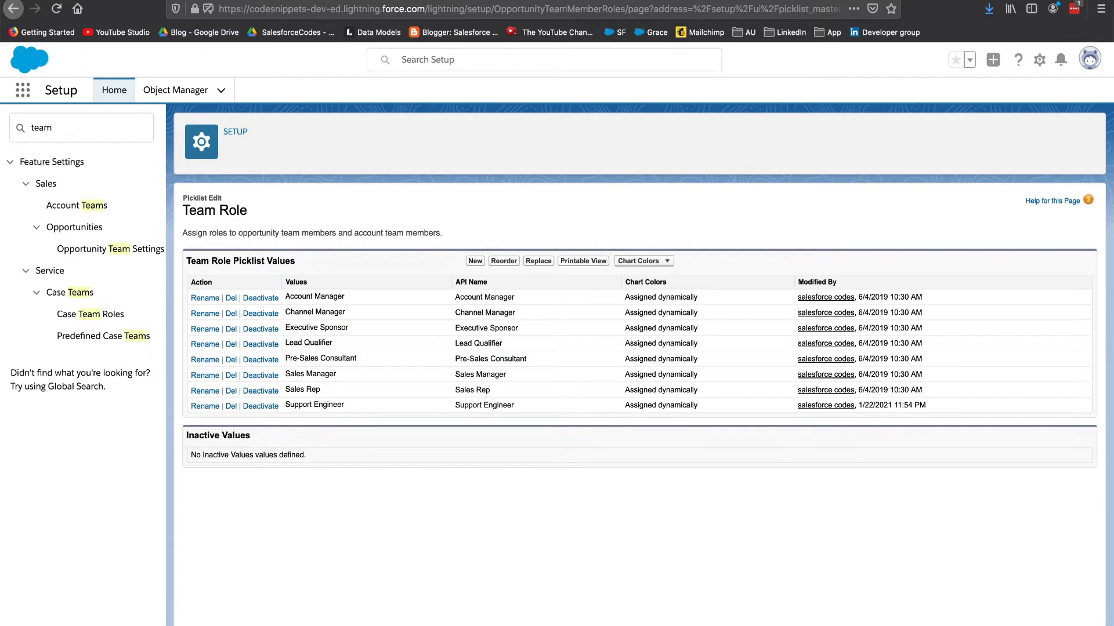
pyautogui.press('super+bracketleft')
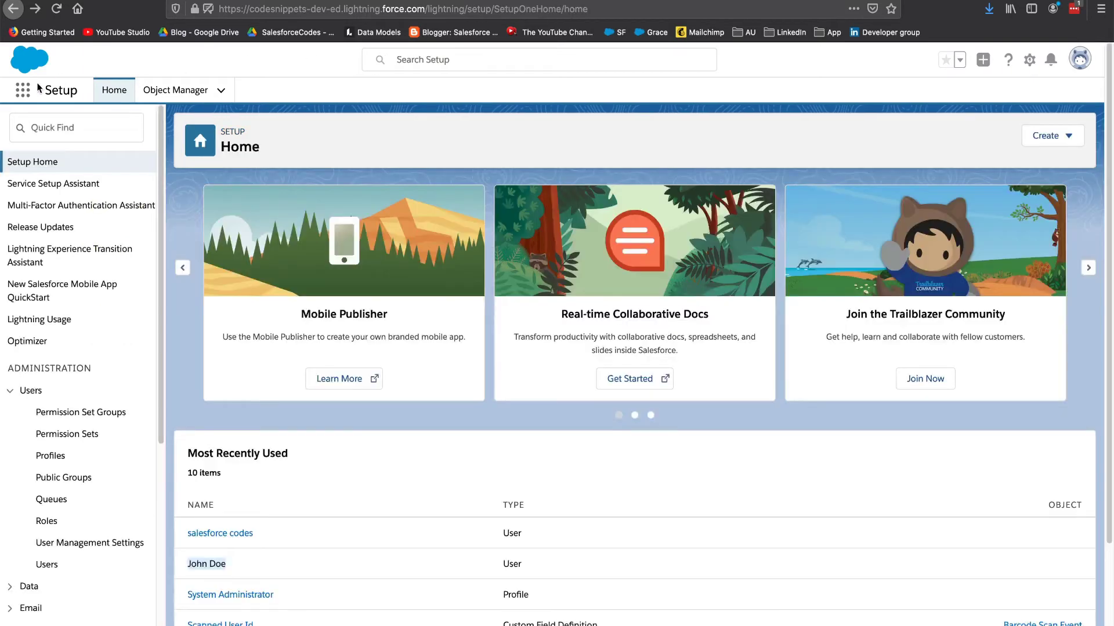
# - Find Accounts via the App Launcher with 'acc' and open Wellsoon Hospitals
pyautogui.click(22, 89)
pyautogui.write('ac')
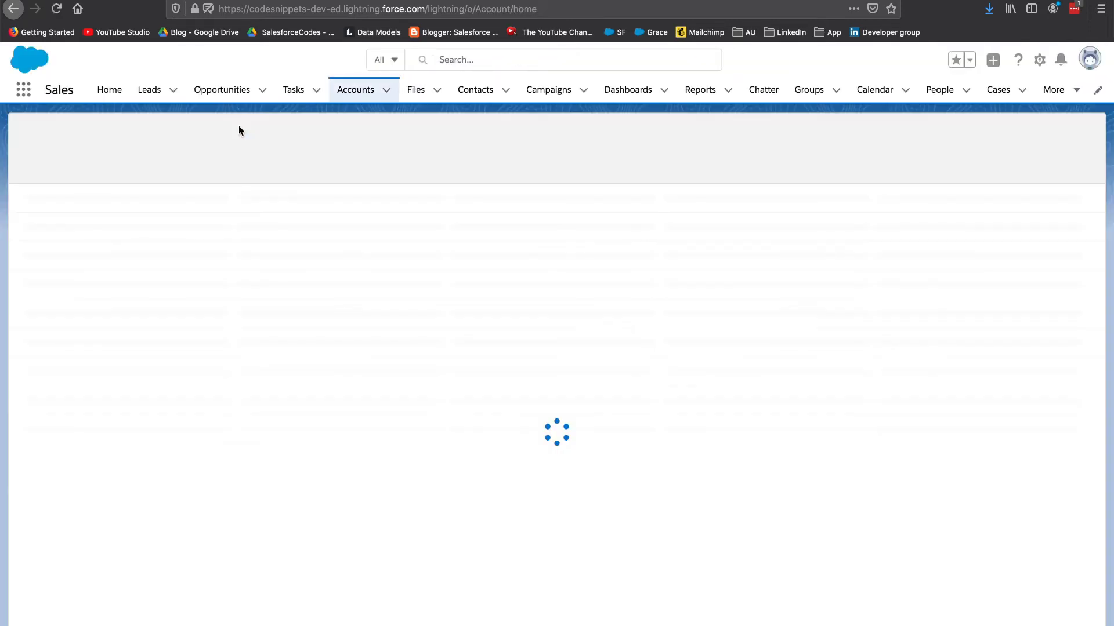
pyautogui.click(94, 214)
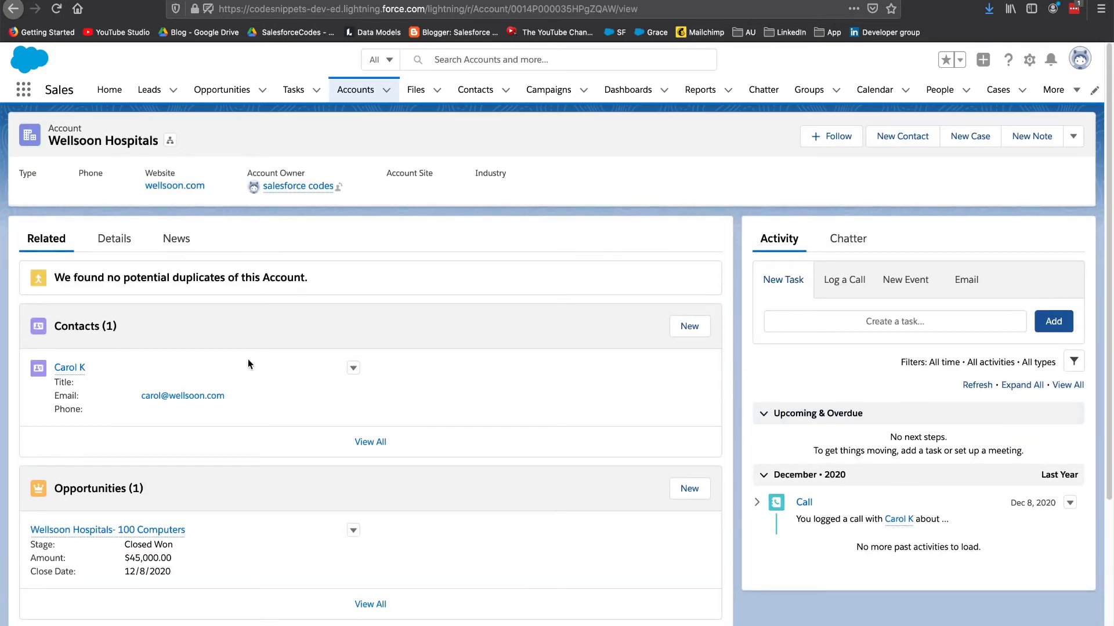
# - Scroll to Wellsoon Hospitals' Account Team list and open Add Team Members
pyautogui.scroll(-5, 213, 366)
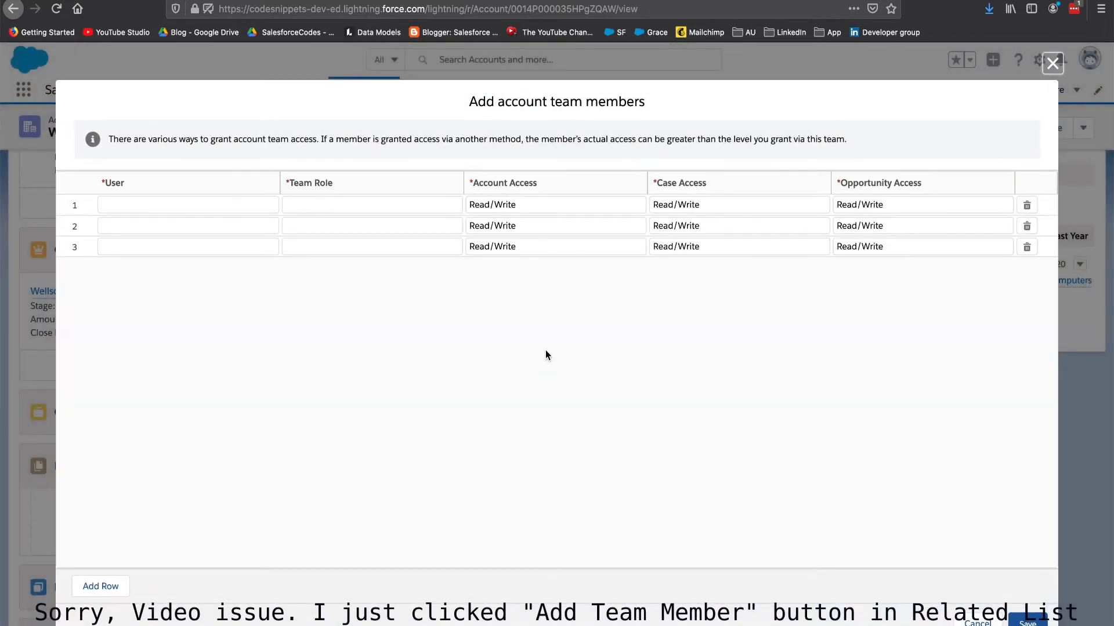
pyautogui.click(1052, 63)
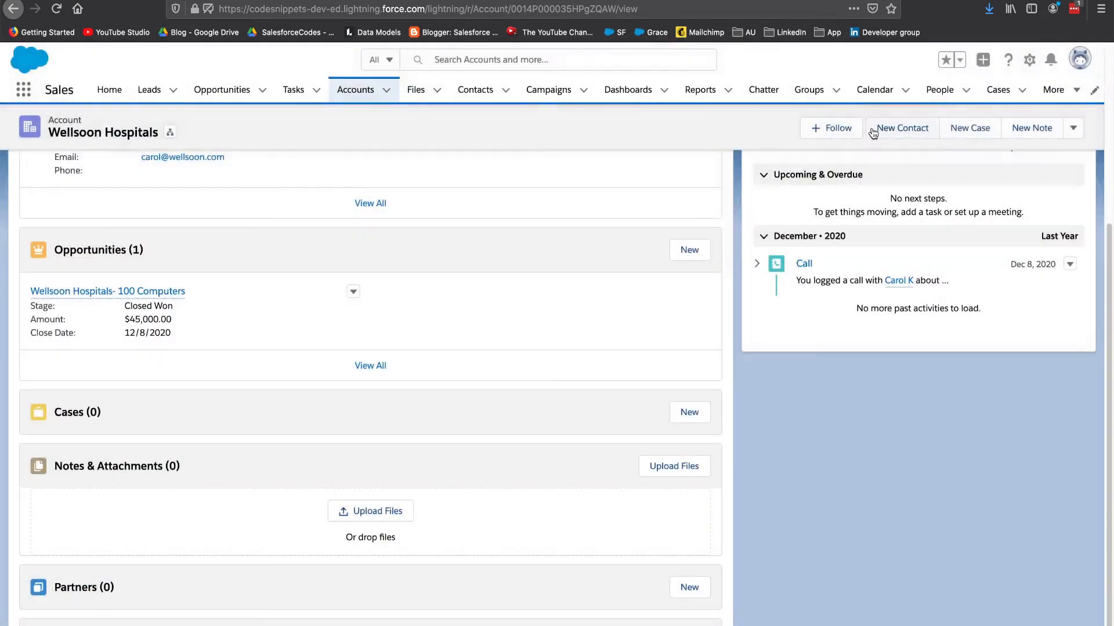
pyautogui.click(1080, 69)
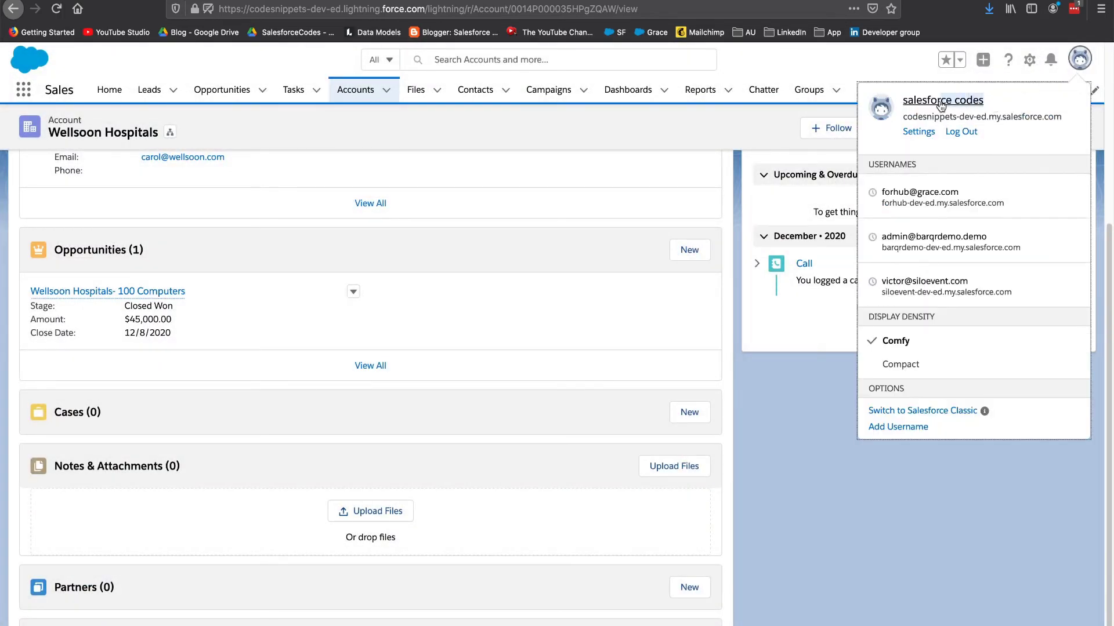
pyautogui.click(370, 203)
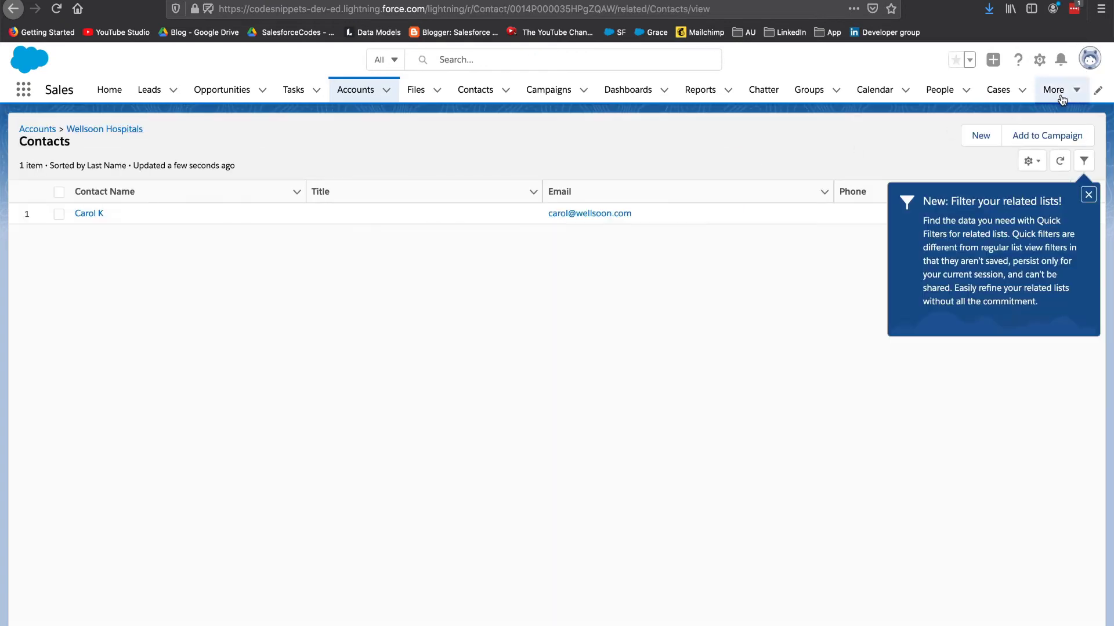
pyautogui.hotkey('alt', 'Left')
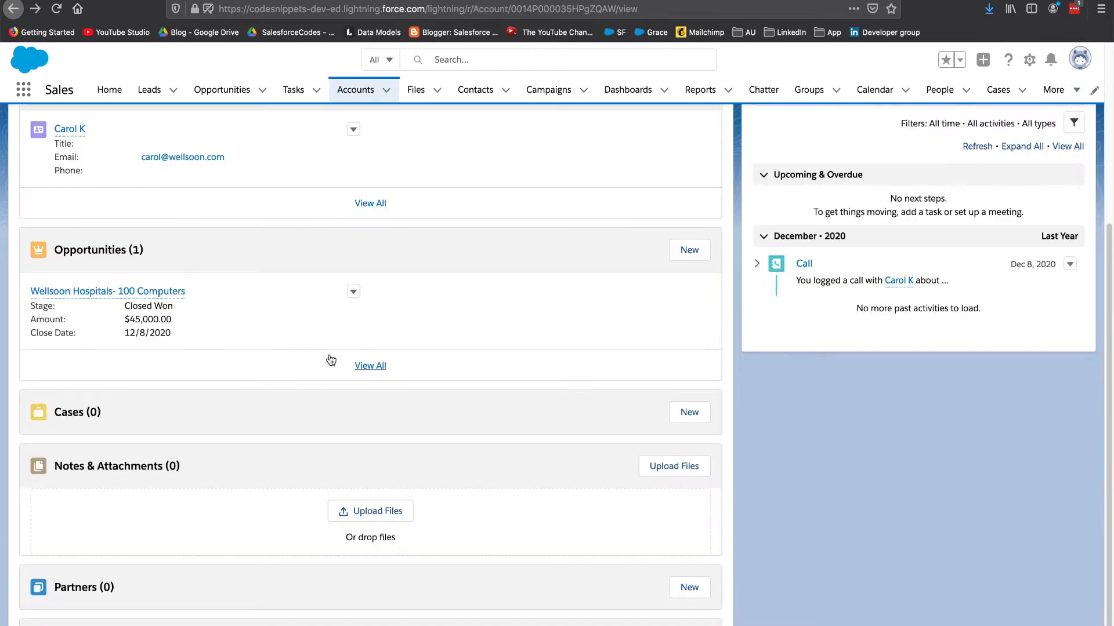
pyautogui.click(641, 601)
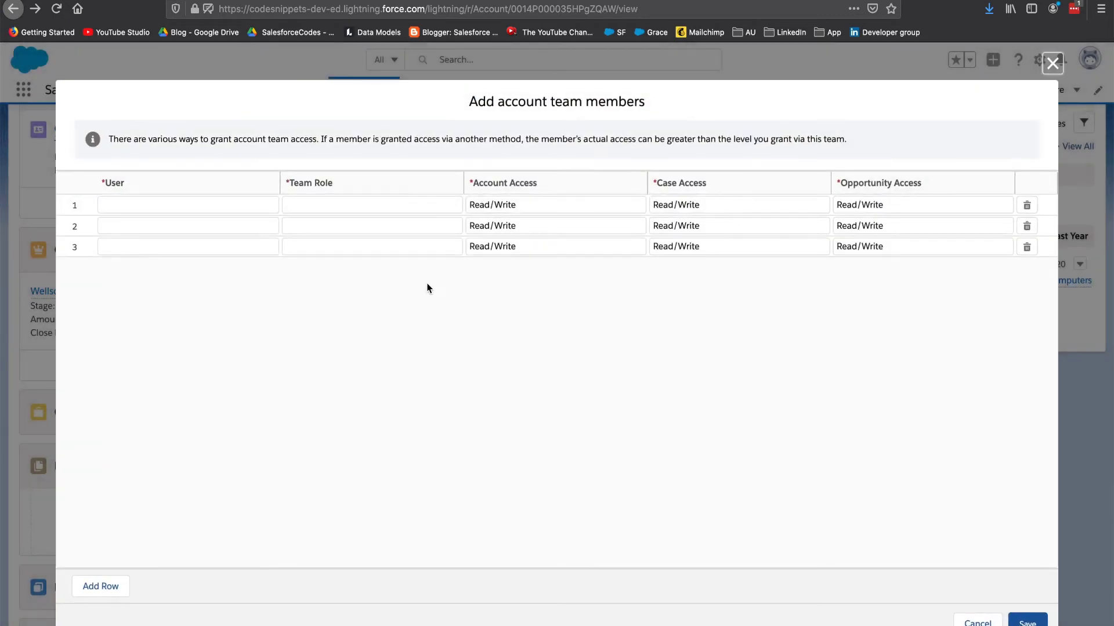
# - Add the chosen user as a Support Engineer team member and save
pyautogui.click(201, 207)
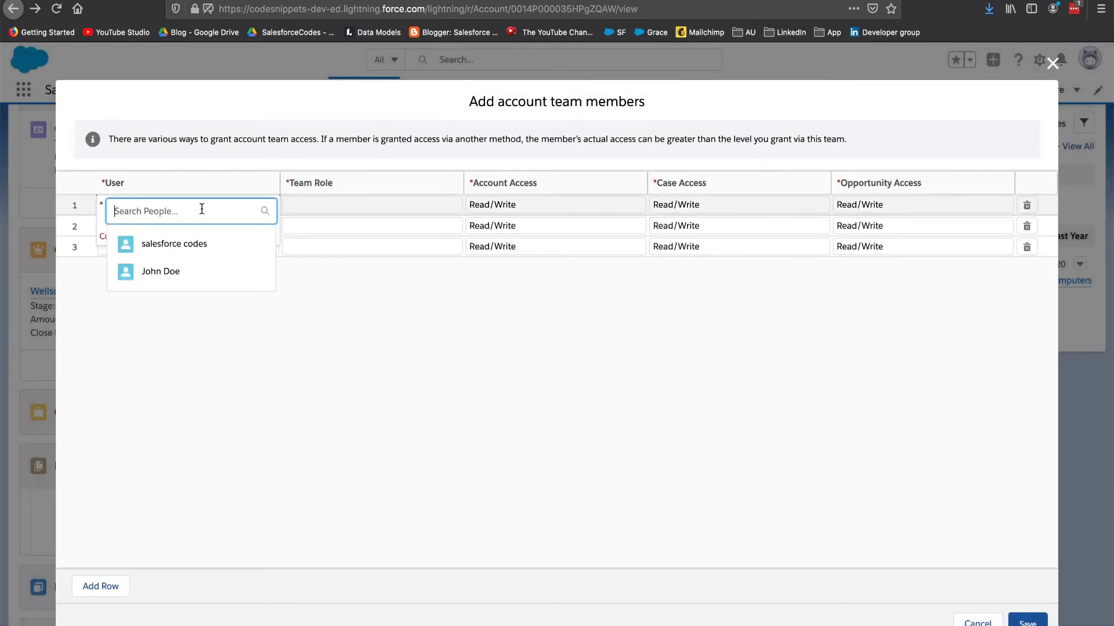
pyautogui.click(206, 271)
pyautogui.click(301, 215)
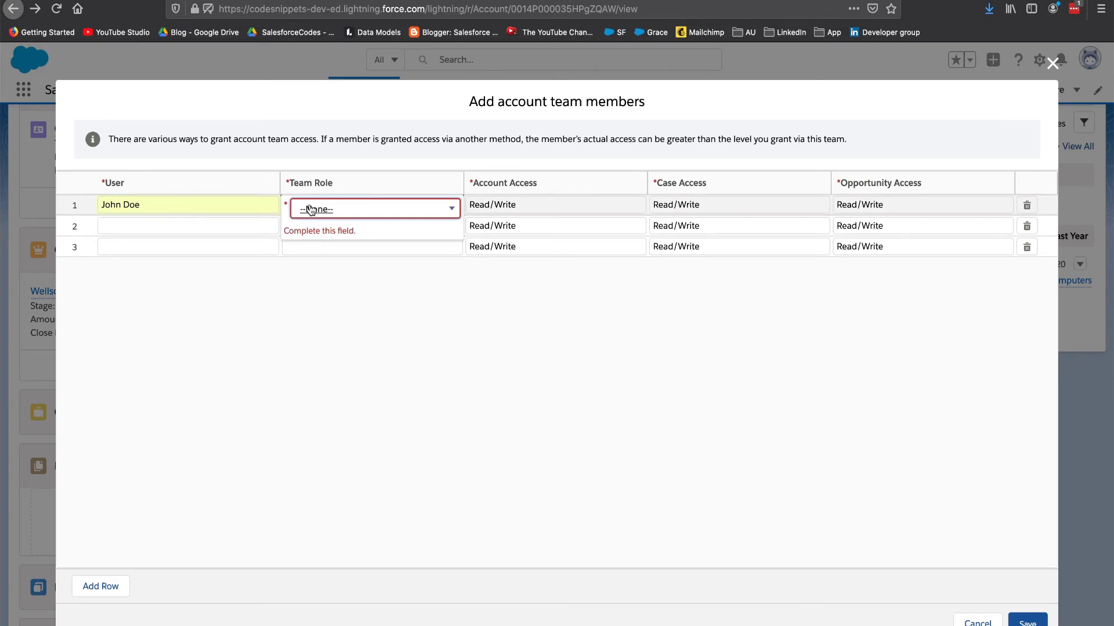
pyautogui.click(369, 208)
pyautogui.scroll(-3, 372, 243)
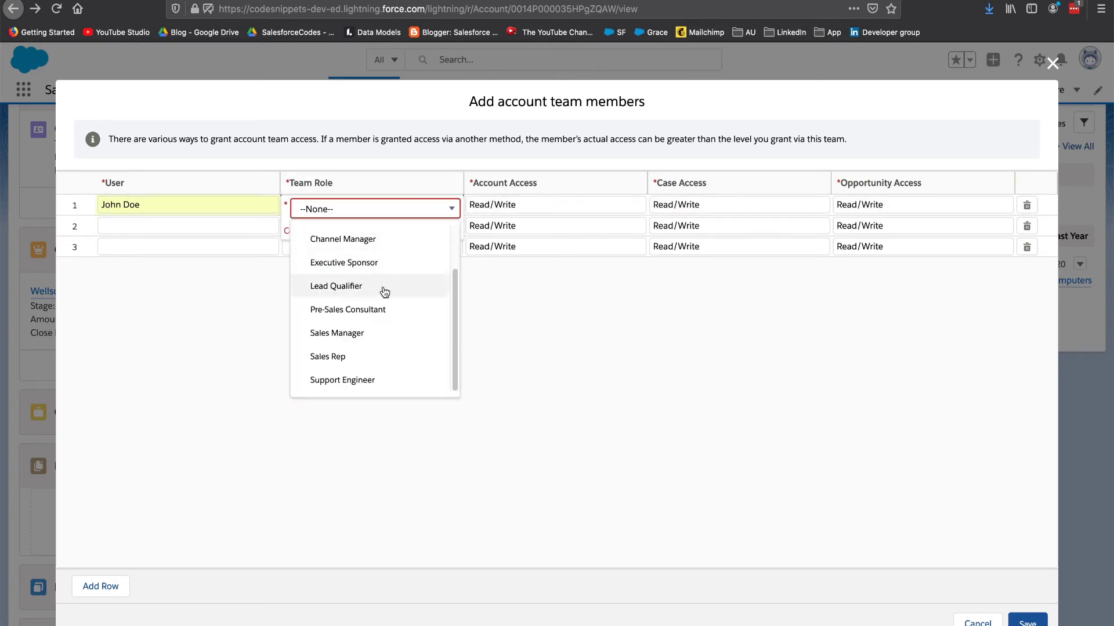
pyautogui.click(348, 380)
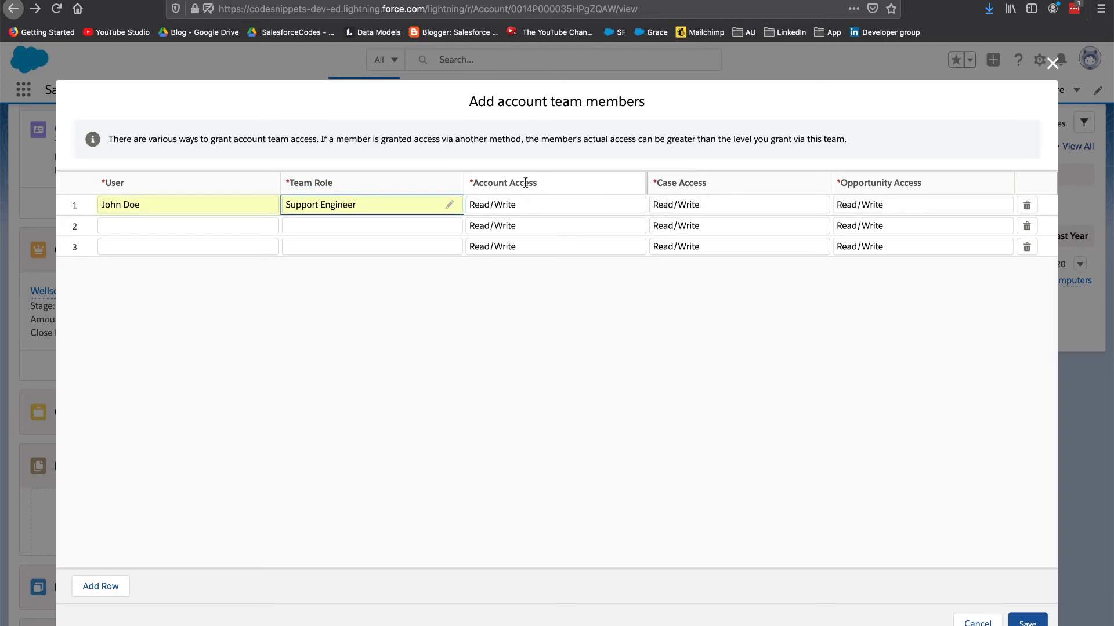
pyautogui.moveTo(532, 184); pyautogui.dragTo(480, 184)
pyautogui.click(479, 184)
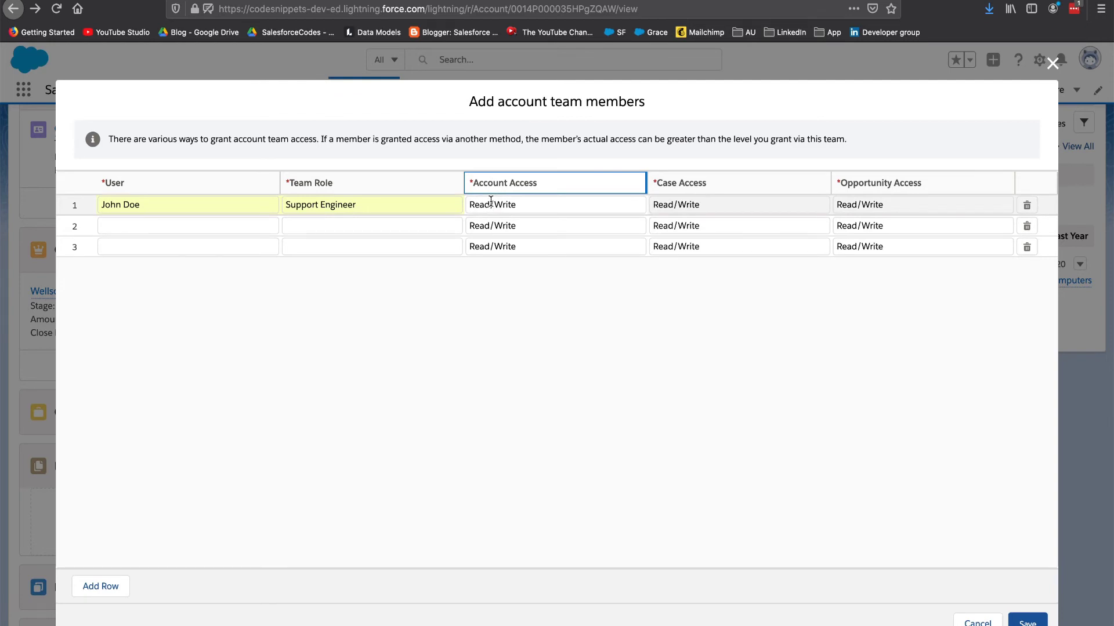
pyautogui.click(1035, 621)
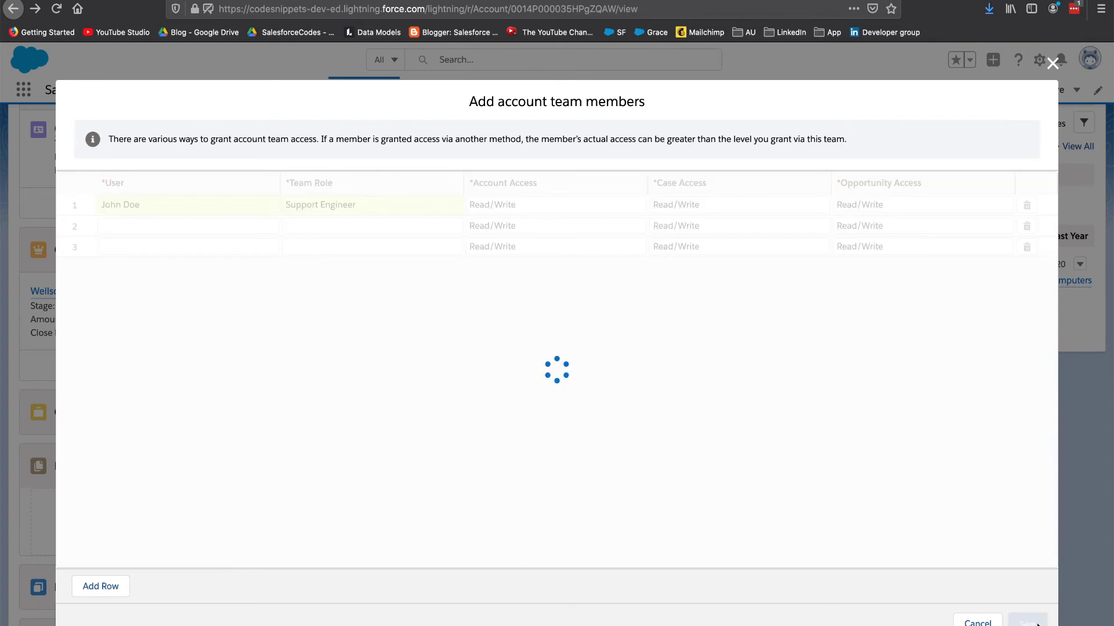
# - Check the Team Member Access summary showing Full Access, then close it
pyautogui.scroll(-2, 418, 519)
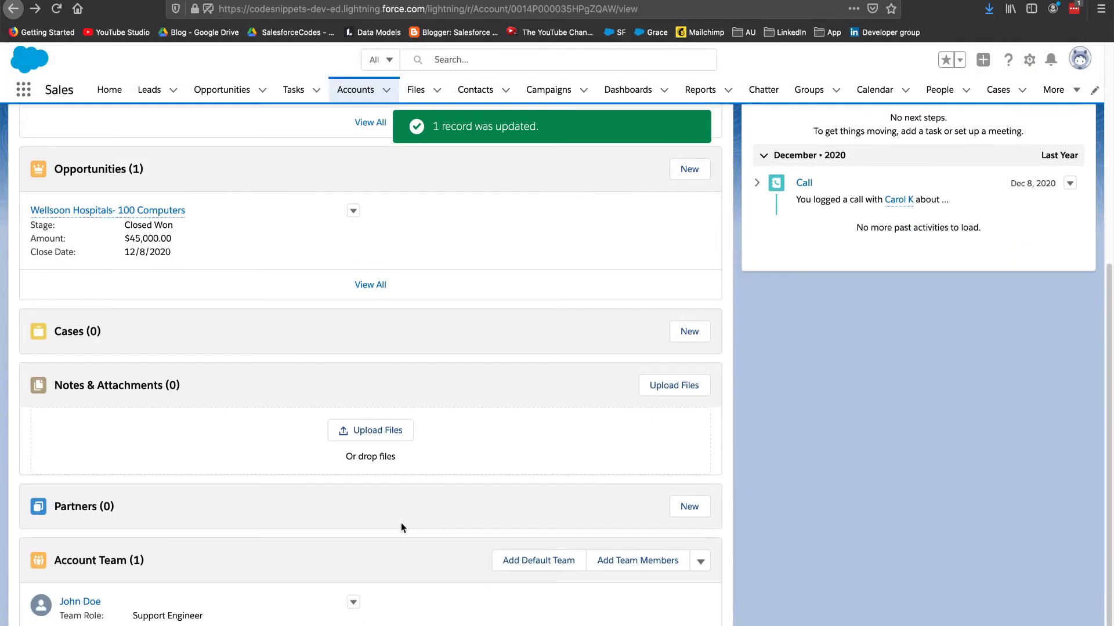
pyautogui.scroll(5, 346, 498)
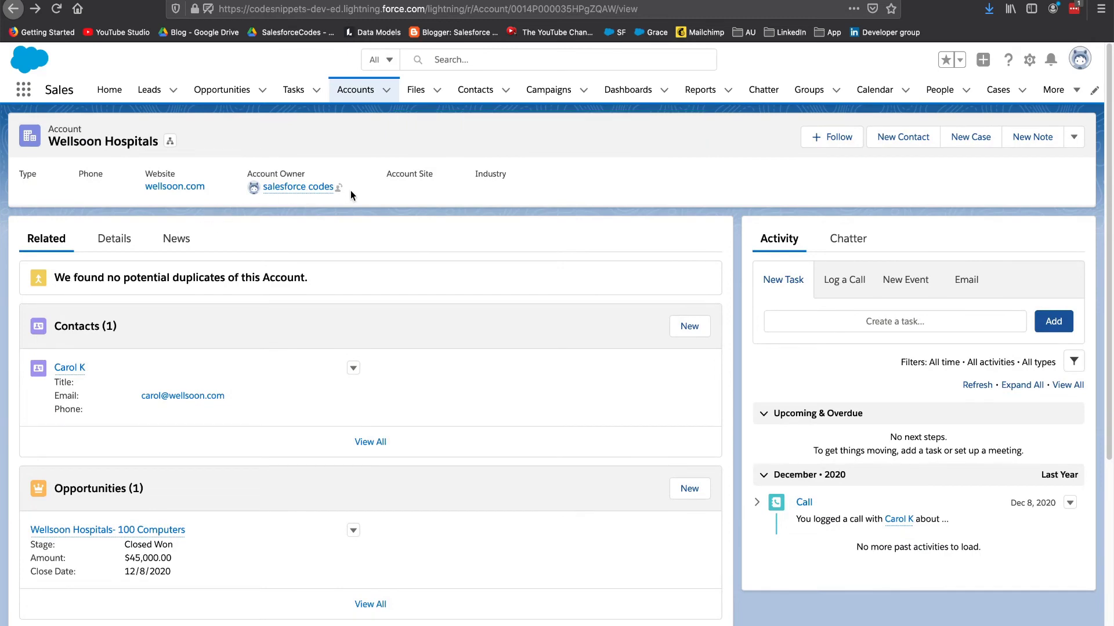
pyautogui.scroll(-5, 350, 368)
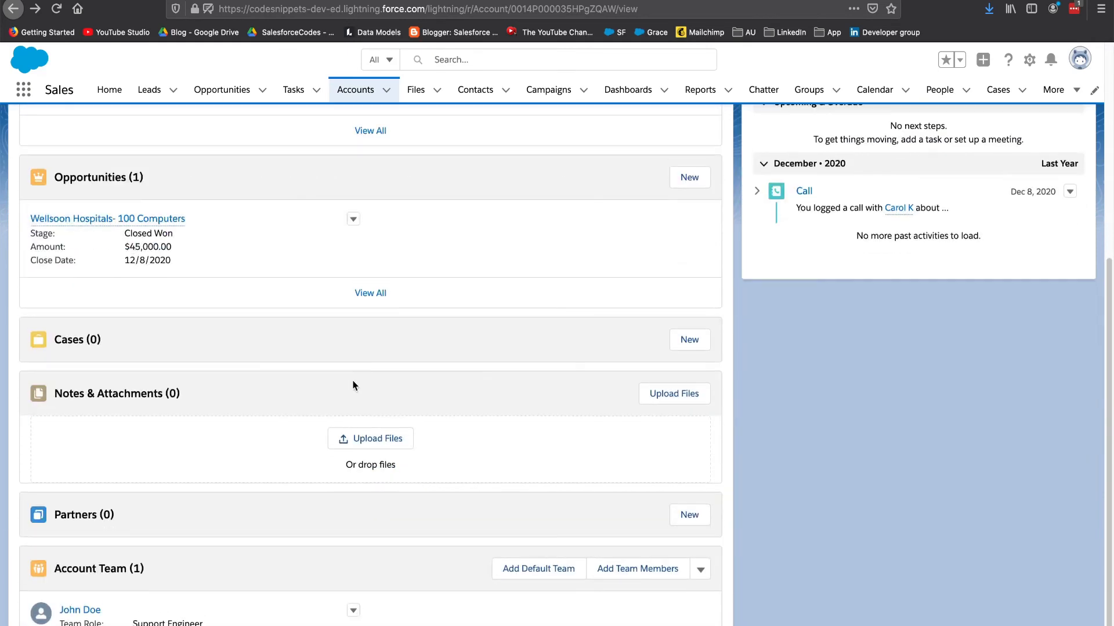
pyautogui.scroll(-1, 68, 612)
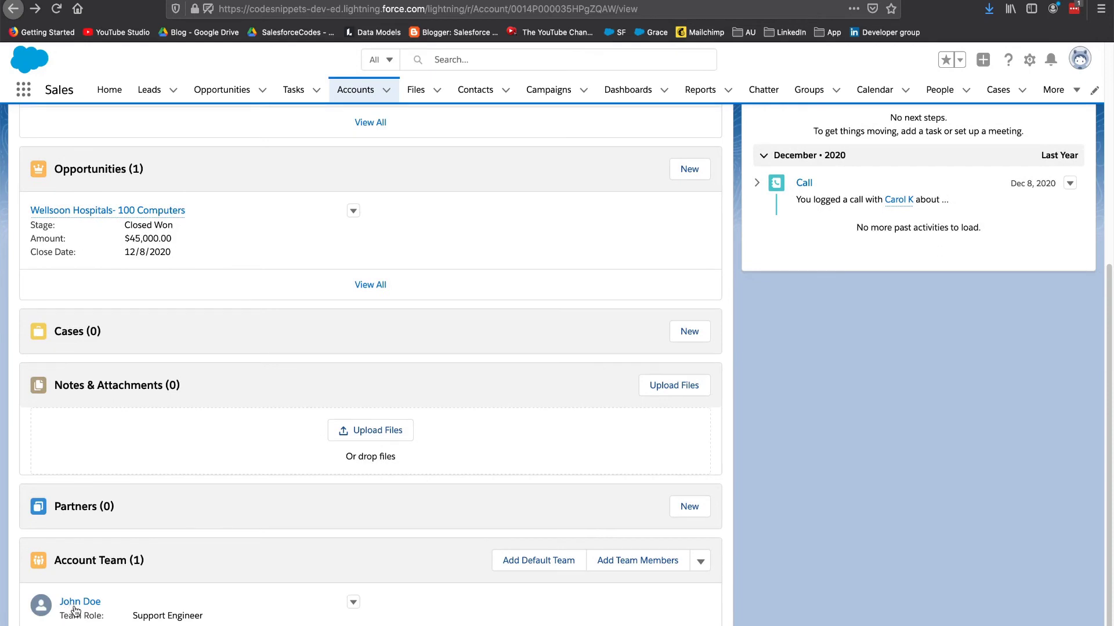
pyautogui.click(698, 561)
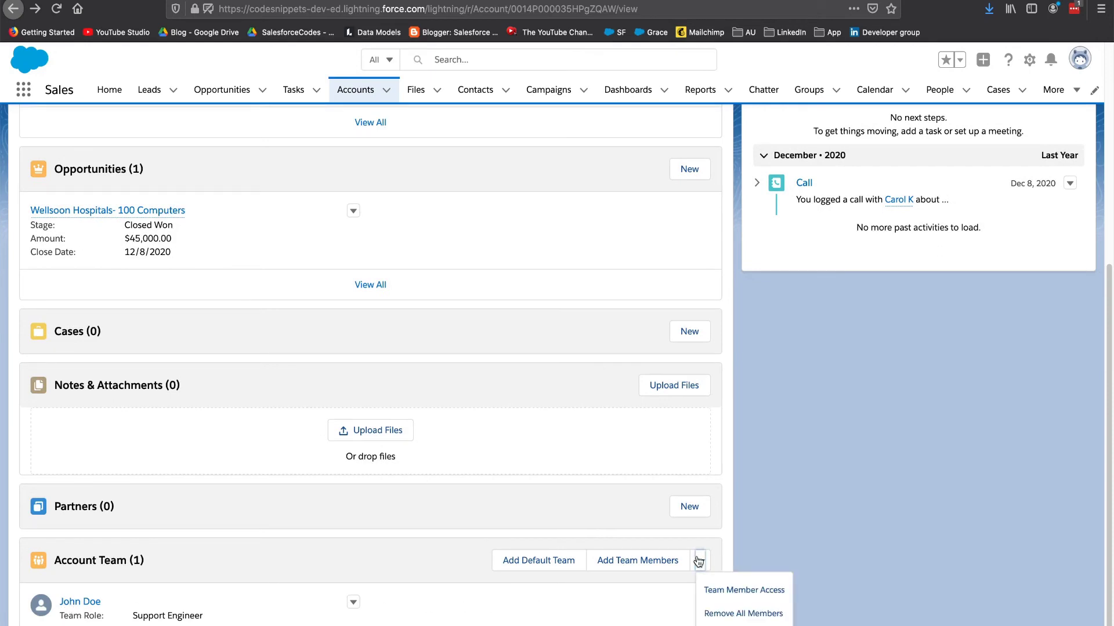
pyautogui.click(725, 590)
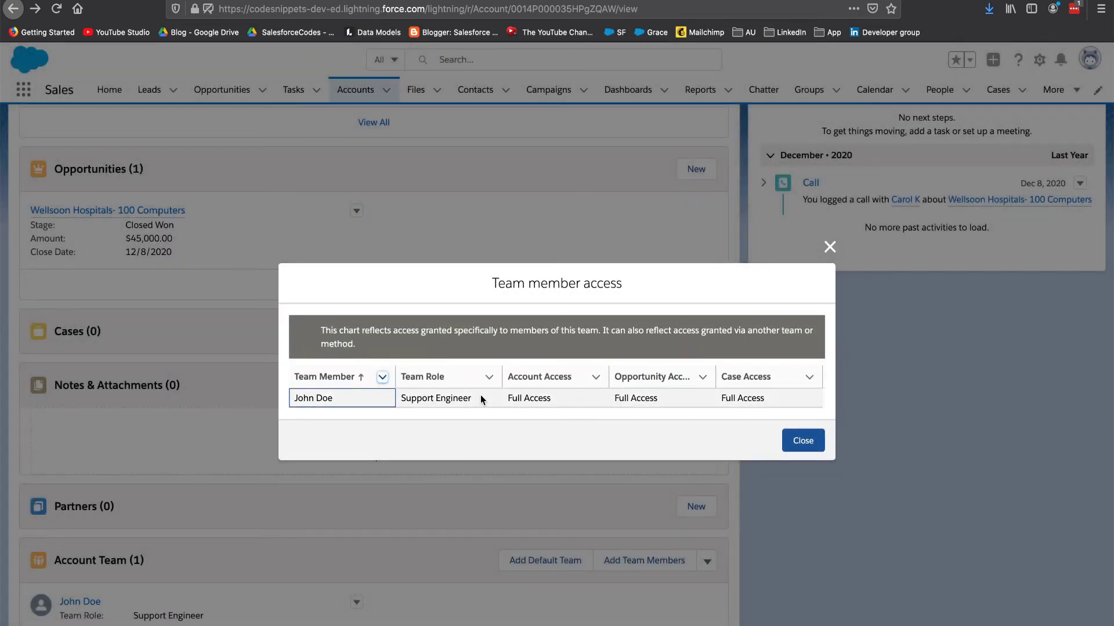
pyautogui.click(793, 443)
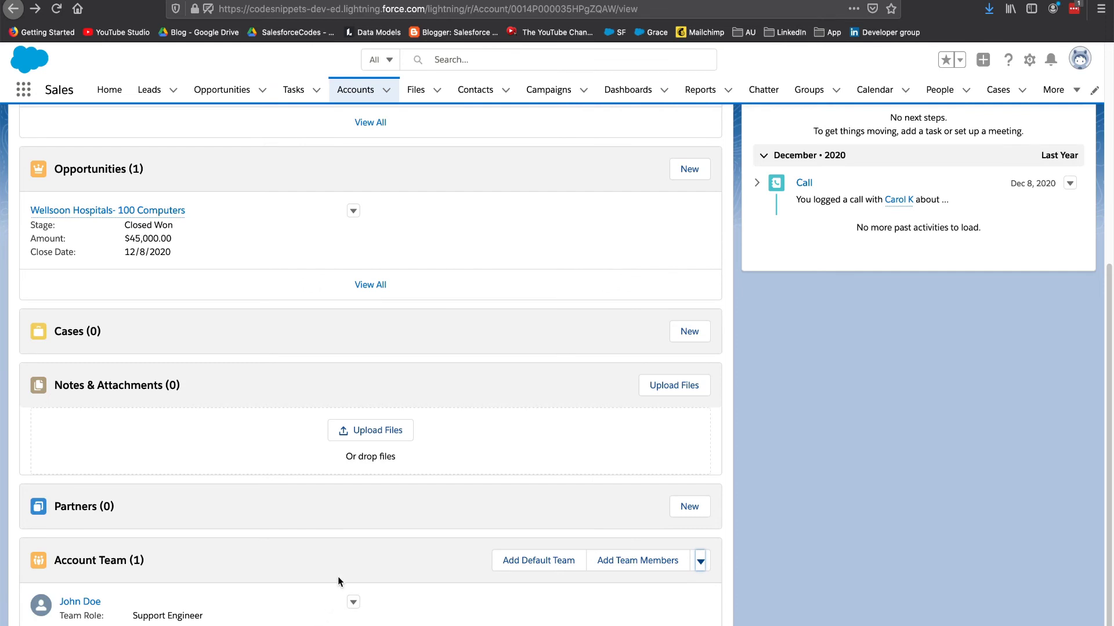
# - Go to personal Settings > Advanced User Details and find the empty Default Account Team section
pyautogui.click(1077, 65)
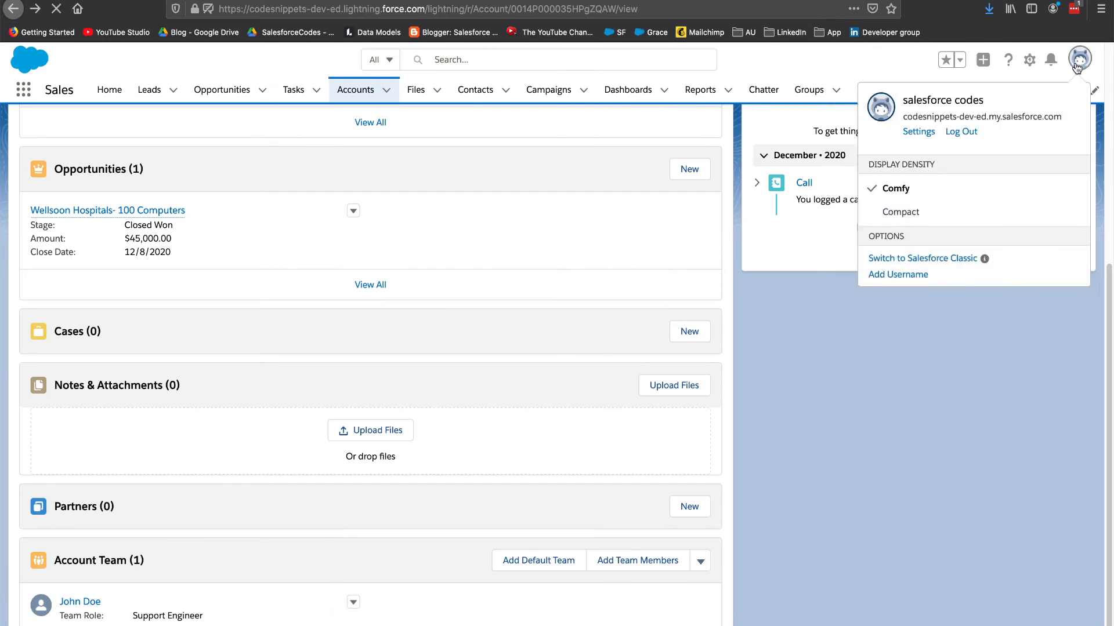
pyautogui.click(924, 132)
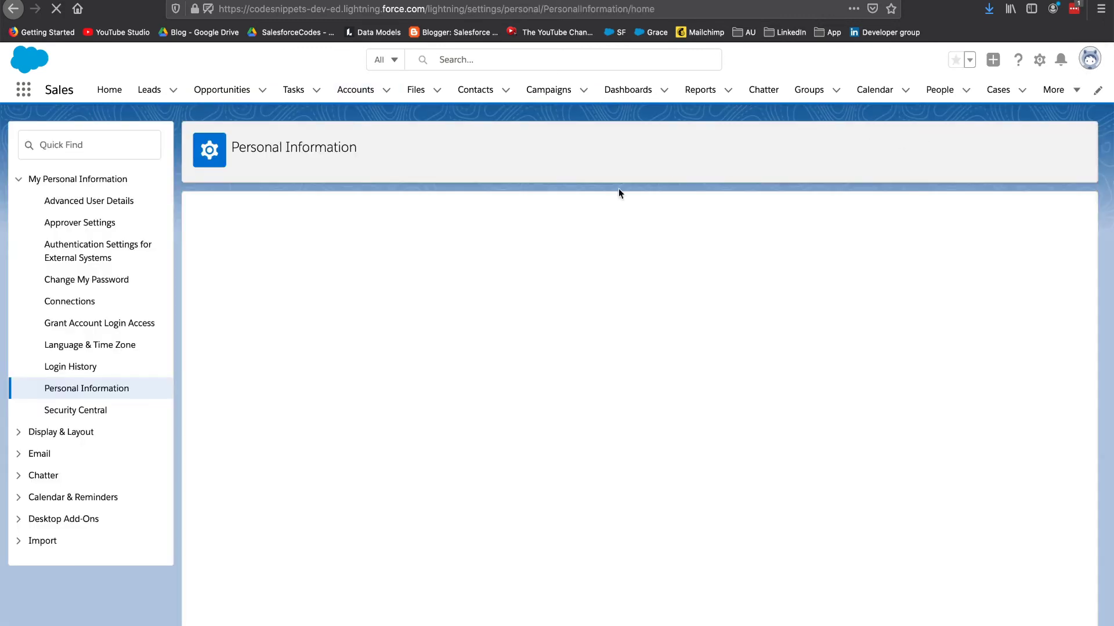
pyautogui.click(101, 201)
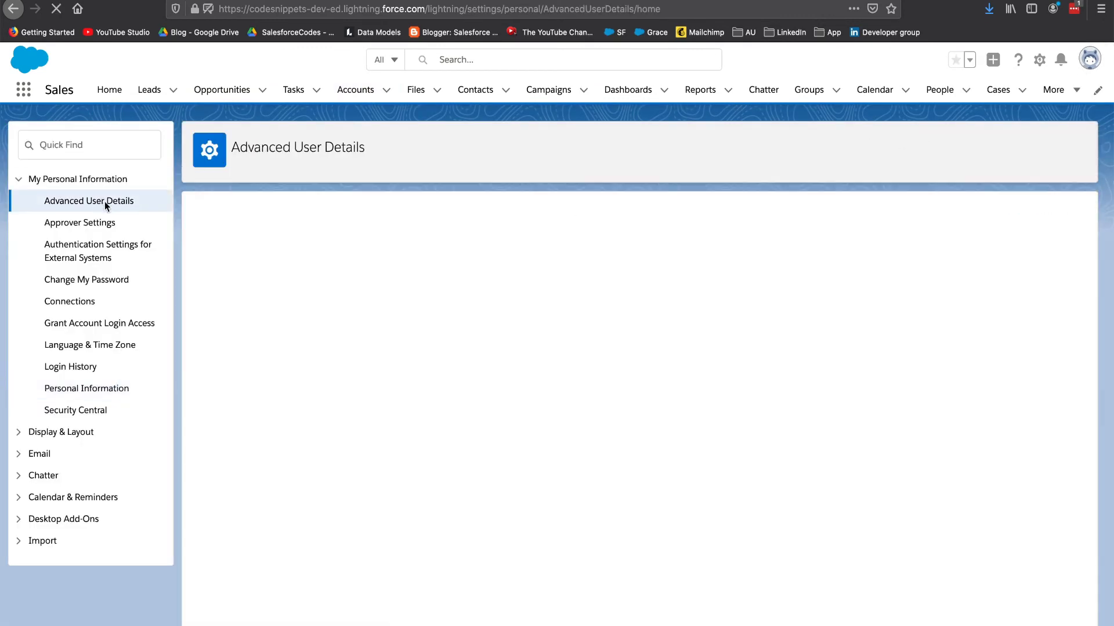
pyautogui.scroll(-10, 295, 357)
pyautogui.scroll(3, 295, 358)
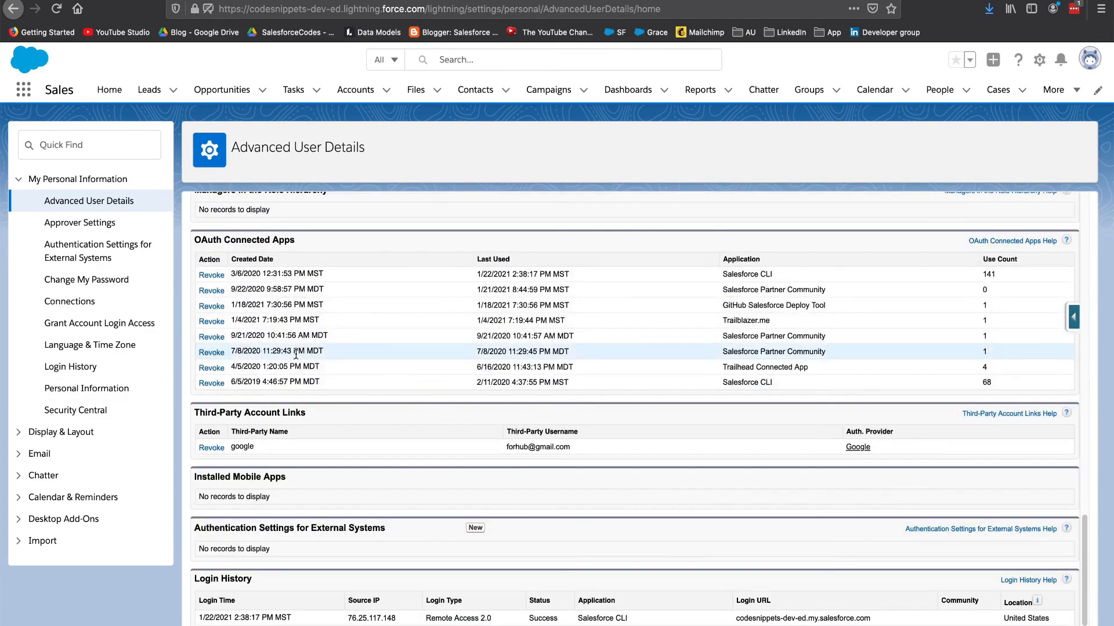
pyautogui.scroll(1, 296, 355)
pyautogui.scroll(1, 296, 354)
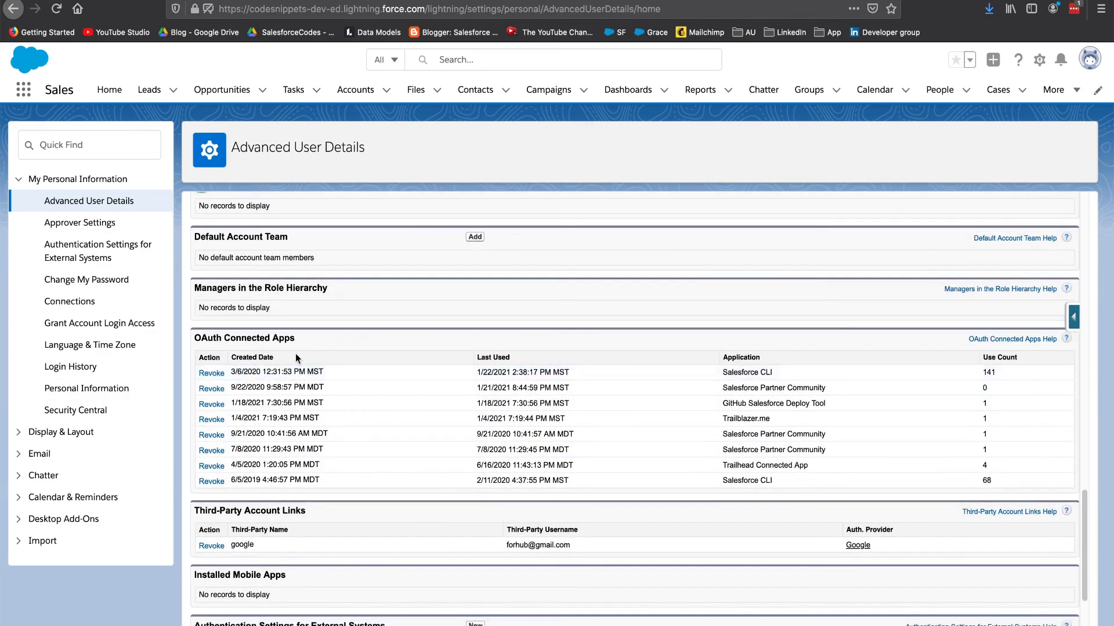
pyautogui.moveTo(224, 236); pyautogui.dragTo(294, 239)
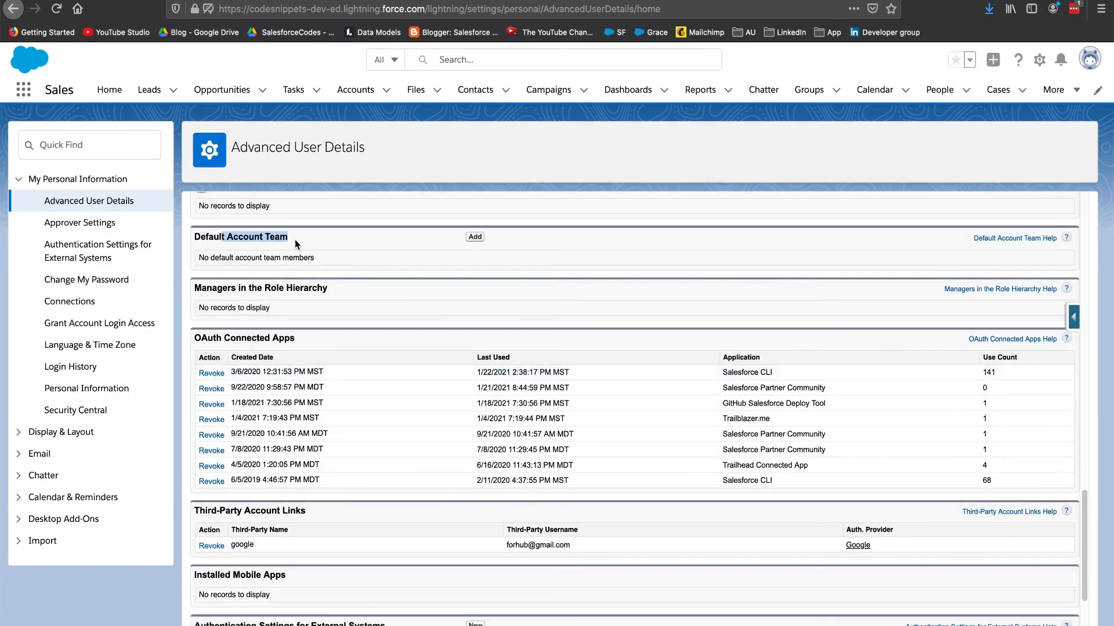
# - Add the user to the default account team as Account Manager with Read/Write access
pyautogui.click(479, 237)
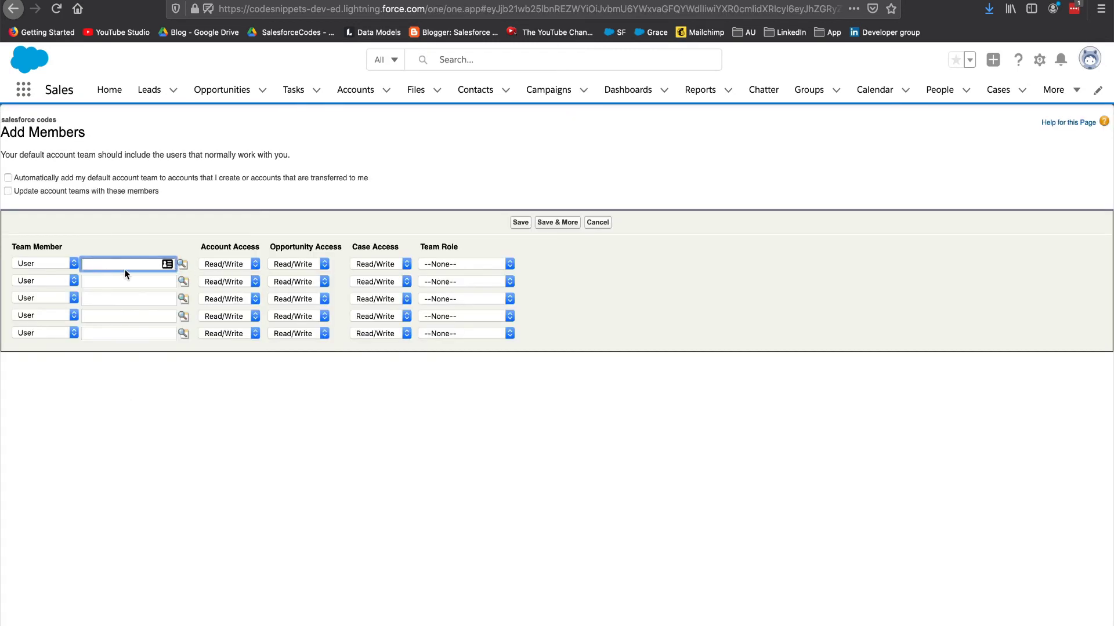
pyautogui.click(182, 264)
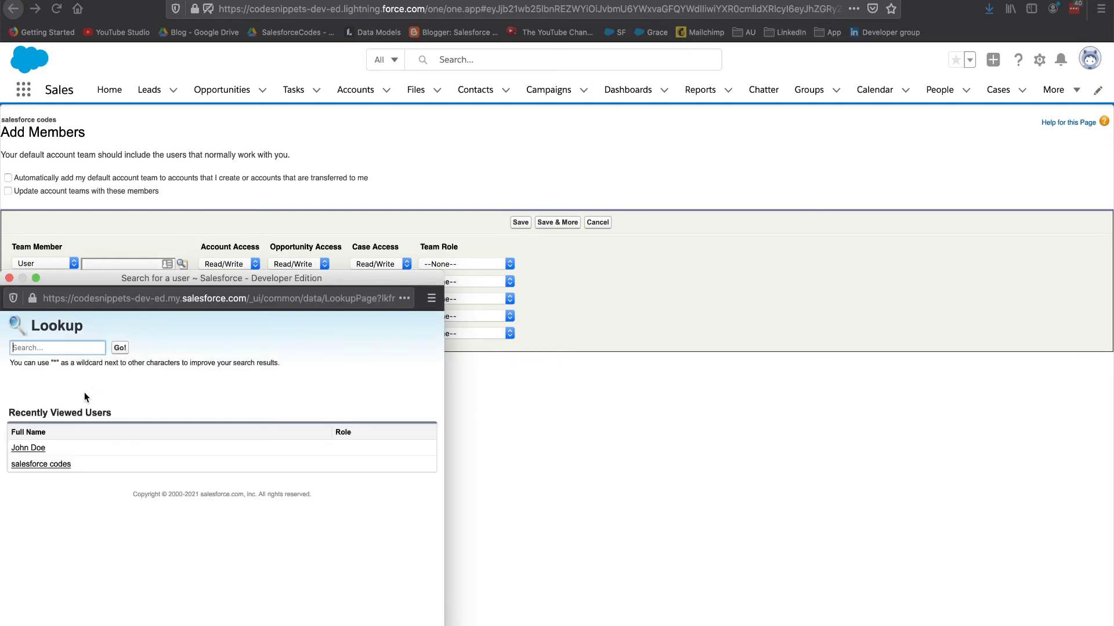
pyautogui.click(32, 451)
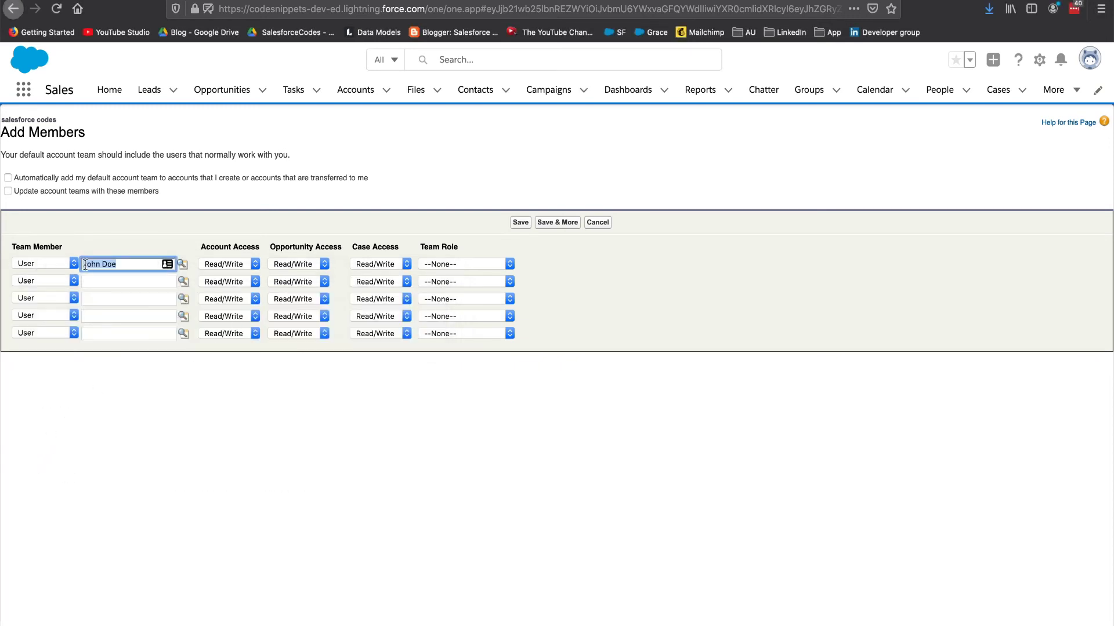
pyautogui.click(500, 267)
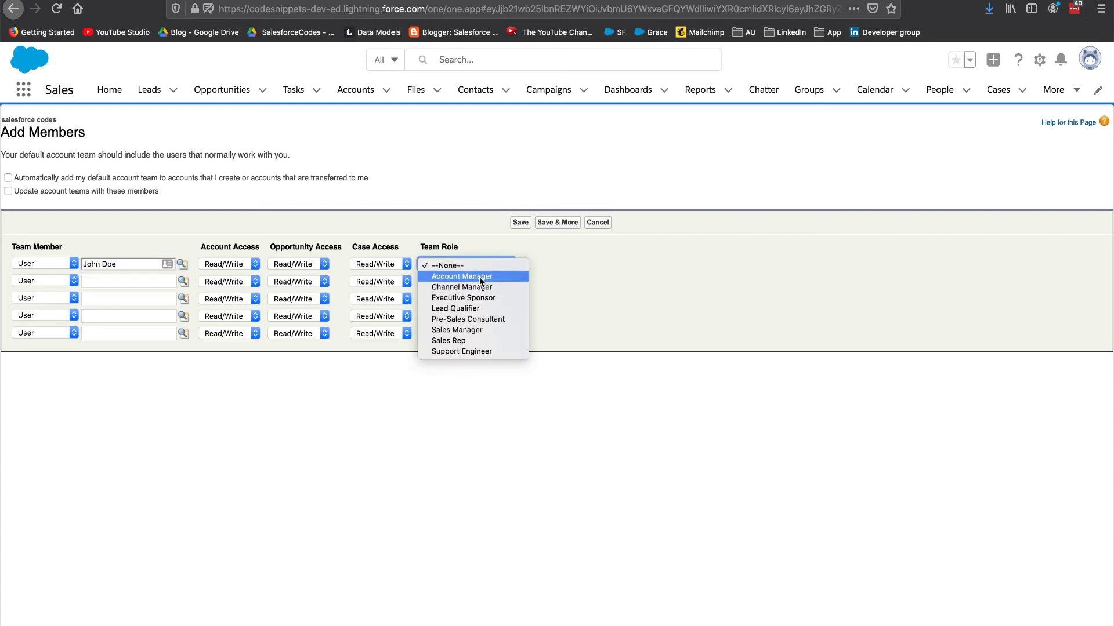
pyautogui.click(479, 277)
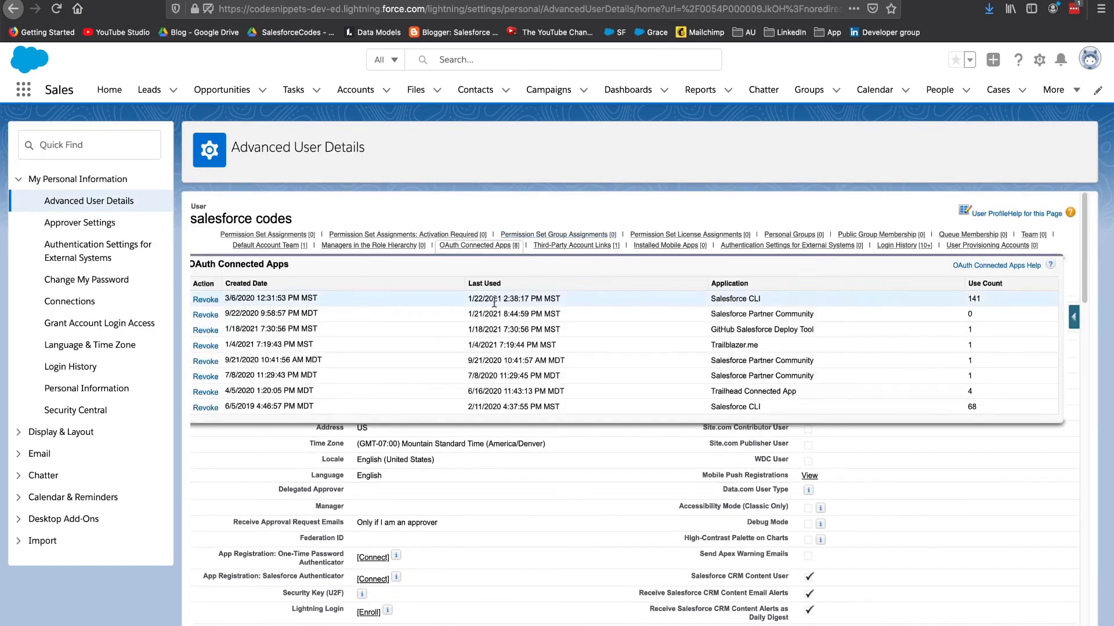
pyautogui.scroll(-15, 476, 314)
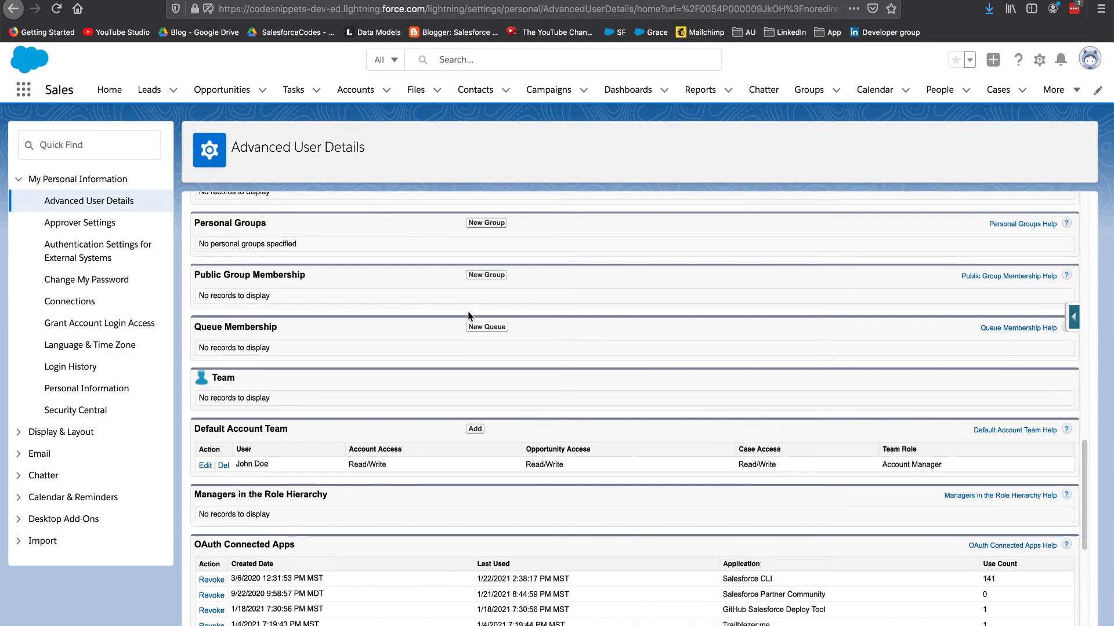
pyautogui.moveTo(302, 429); pyautogui.dragTo(224, 428)
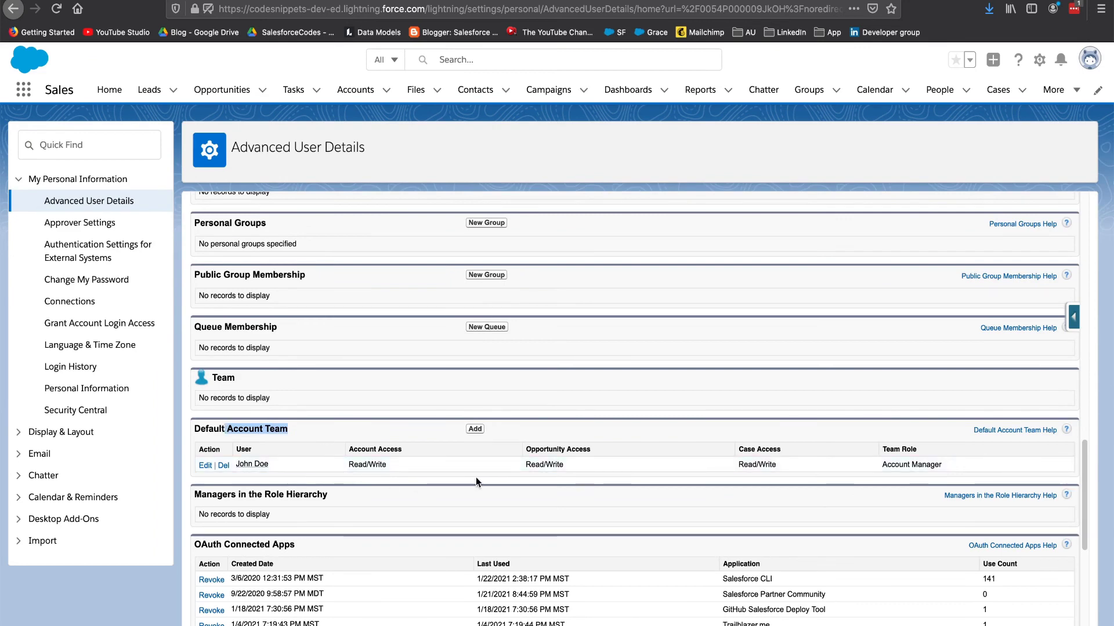
pyautogui.doubleClick(897, 465)
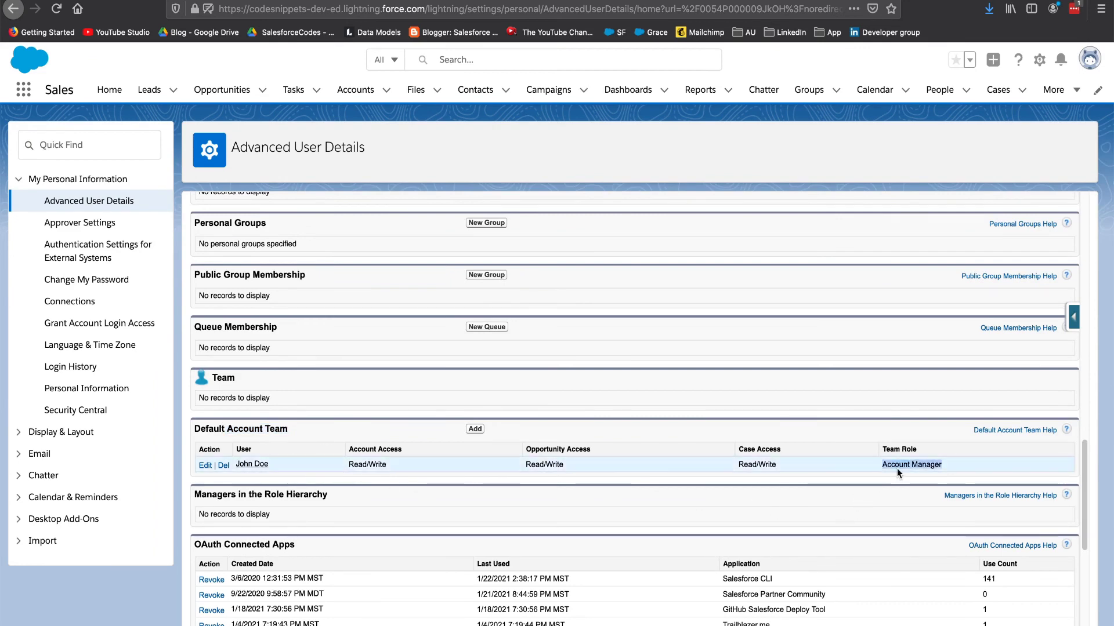
pyautogui.moveTo(913, 464); pyautogui.dragTo(945, 466)
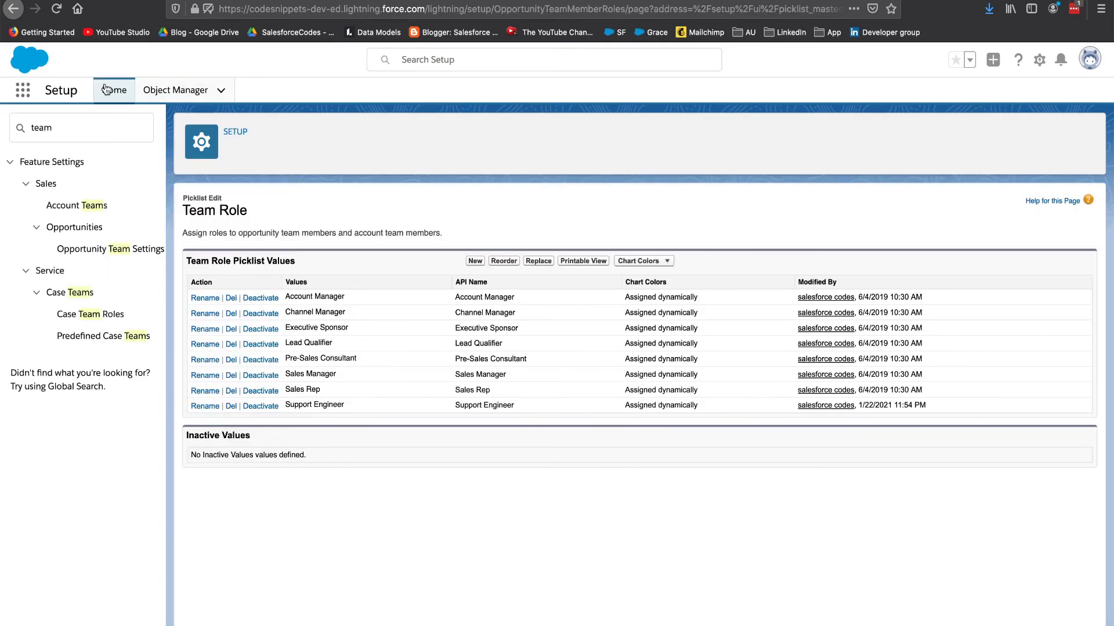
# - Find Accounts via the App Launcher with 'accoun' and open Dickenson plc
pyautogui.click(22, 90)
pyautogui.write('accoun')
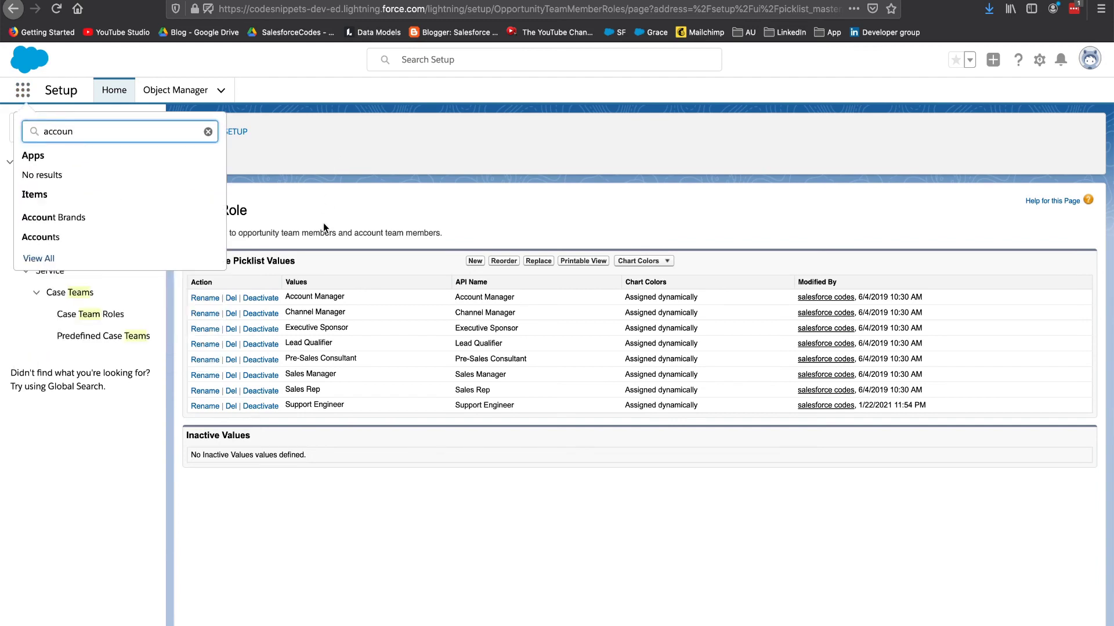
pyautogui.click(100, 239)
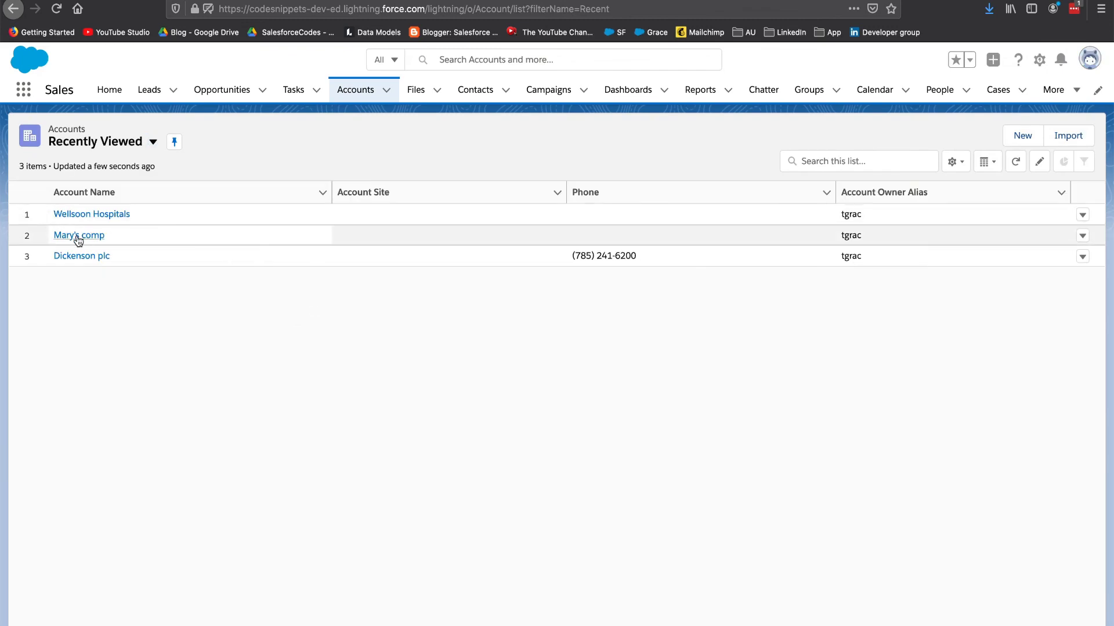
pyautogui.click(82, 255)
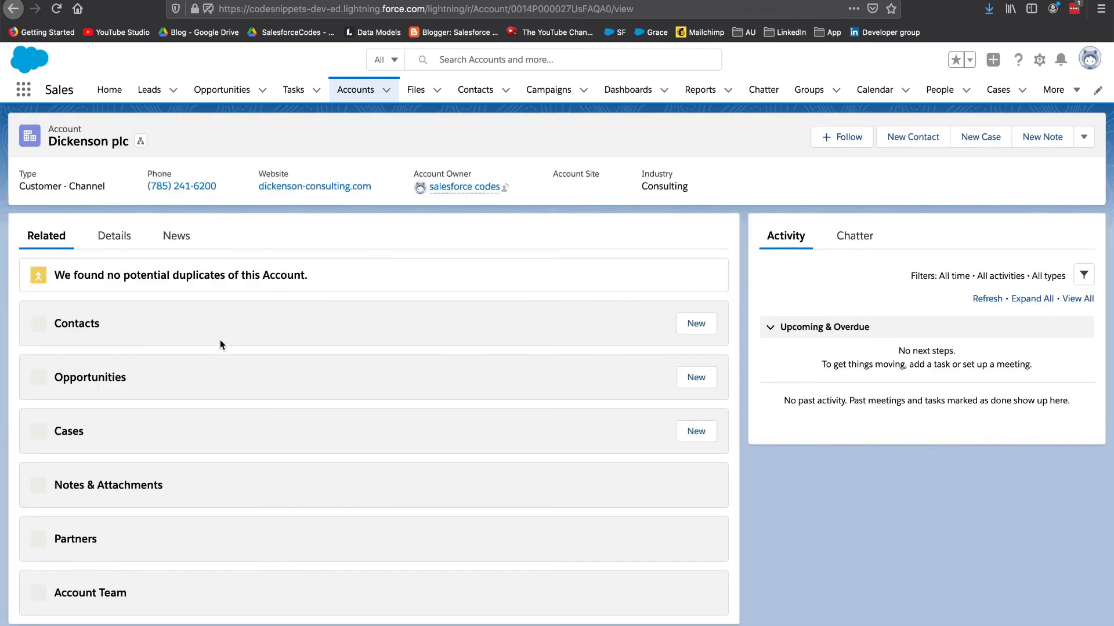
# - Confirm Dickenson plc's Account Team lists the default member as Account Manager
pyautogui.scroll(-4, 218, 510)
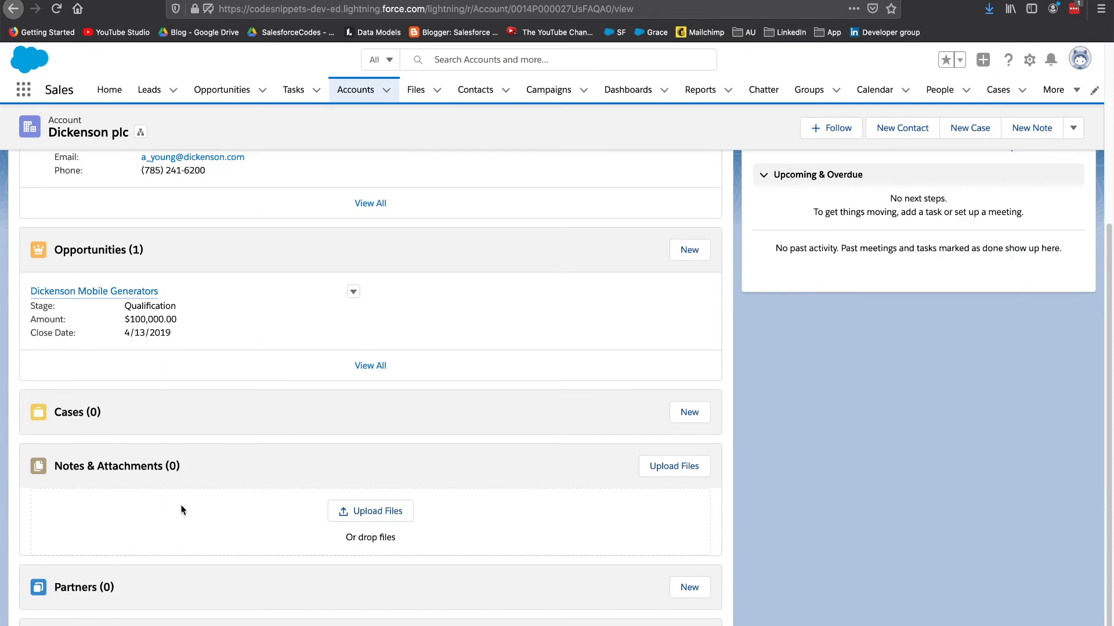
pyautogui.scroll(4, 181, 510)
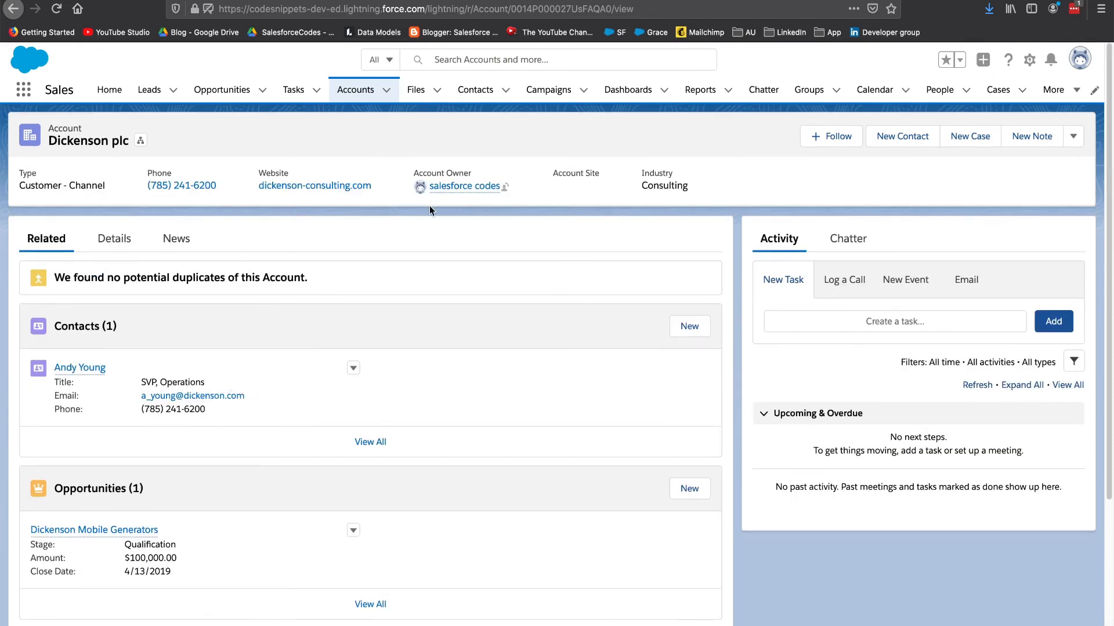
pyautogui.scroll(-4, 300, 353)
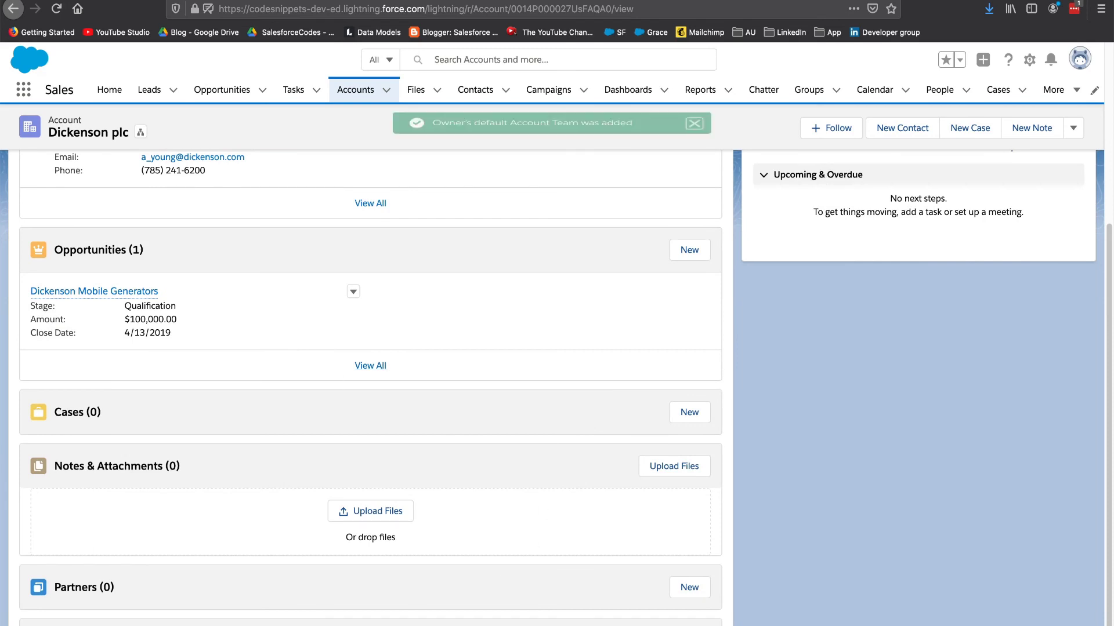
pyautogui.scroll(-1, 419, 607)
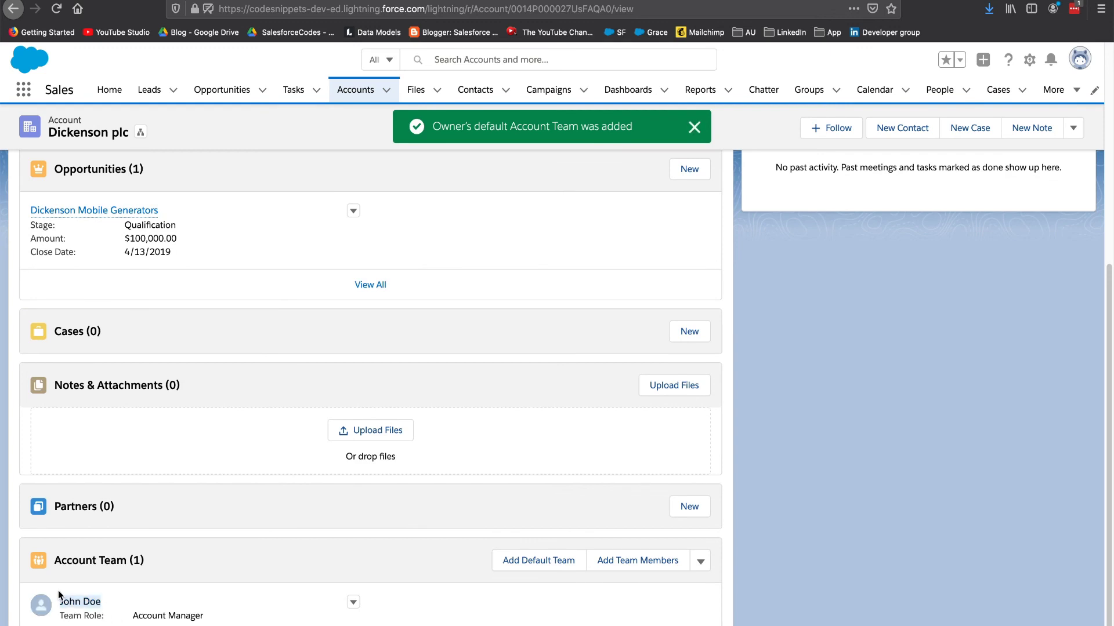
pyautogui.moveTo(135, 615); pyautogui.dragTo(200, 619)
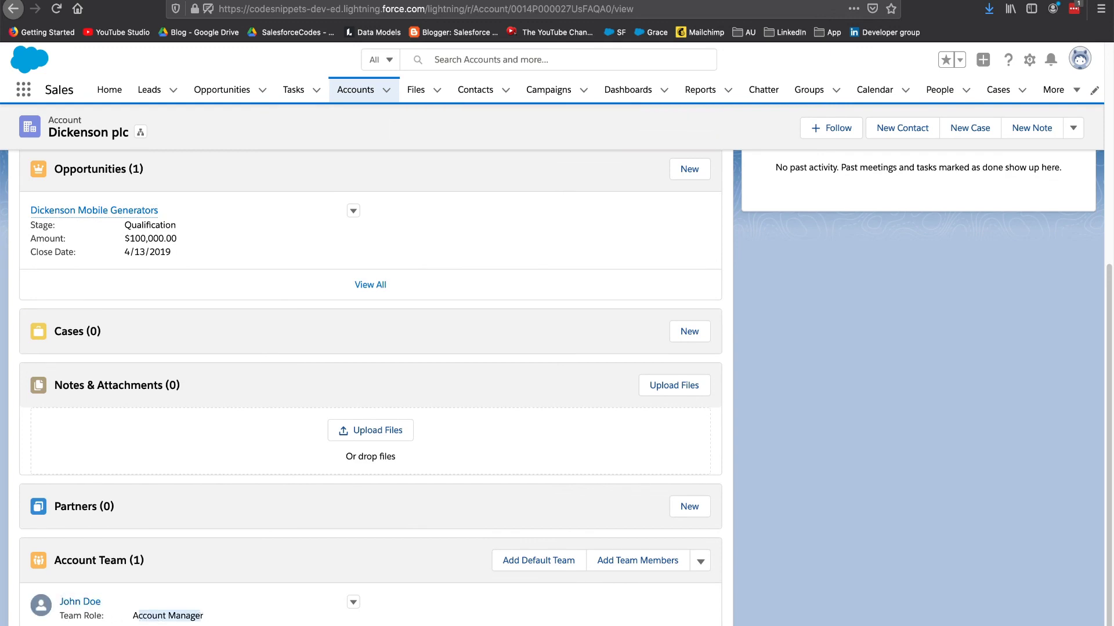